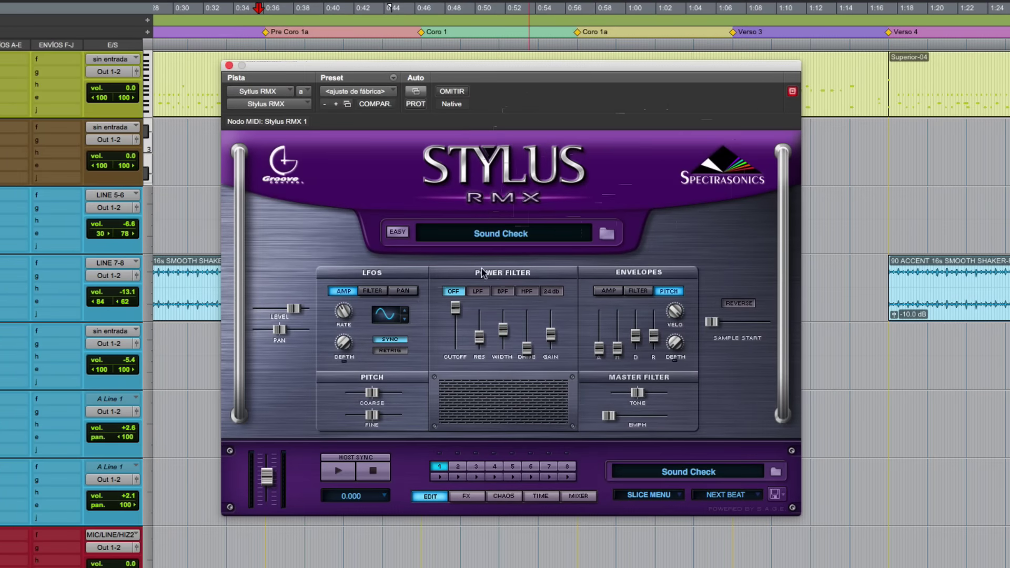
Step: Switch the power filter through LPF and BPF, ending on HPF
{"action": "left_click", "coordinate": [479, 293]}
{"action": "left_click", "coordinate": [502, 293]}
{"action": "left_click", "coordinate": [527, 293]}
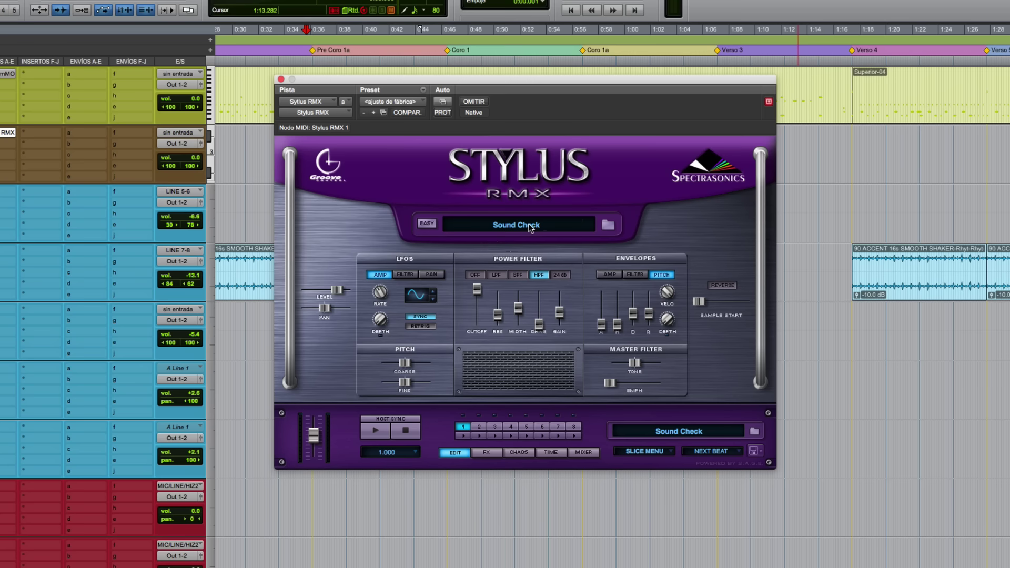
{"action": "scroll", "coordinate": [74, 203], "scroll_direction": "down", "scroll_amount": 5}
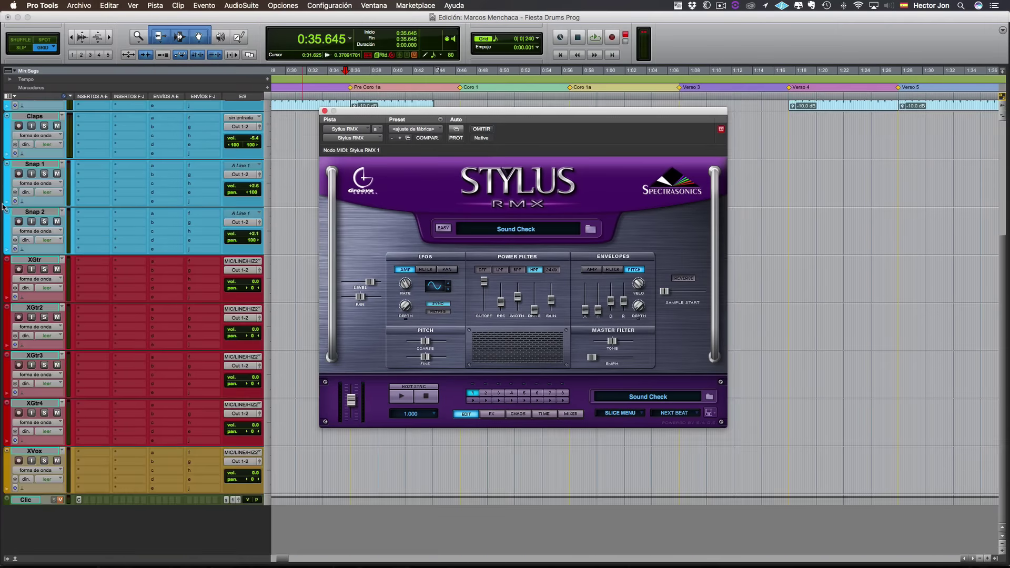
{"action": "scroll", "coordinate": [31, 224], "scroll_direction": "up", "scroll_amount": 4}
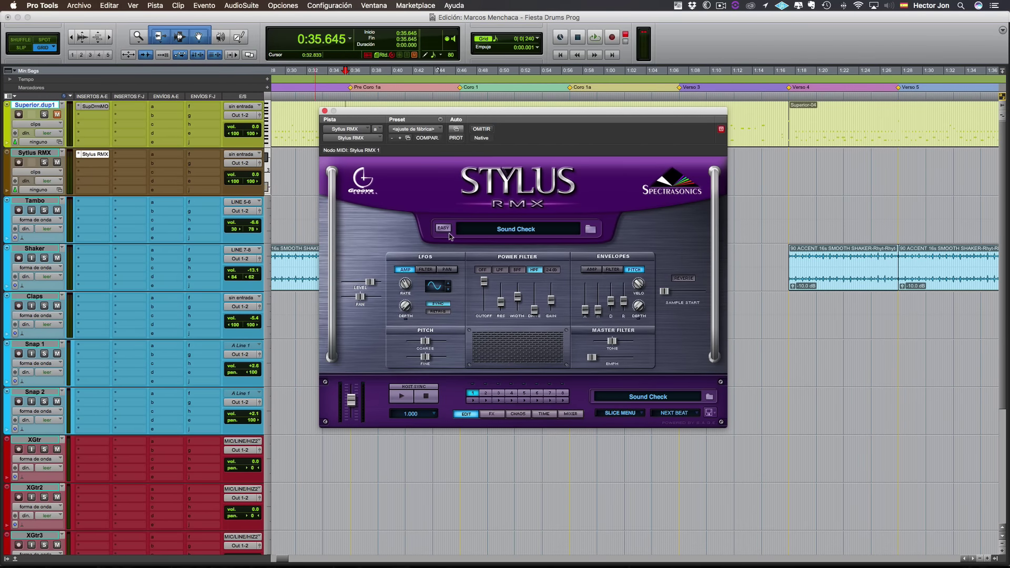
{"action": "left_click", "coordinate": [515, 233]}
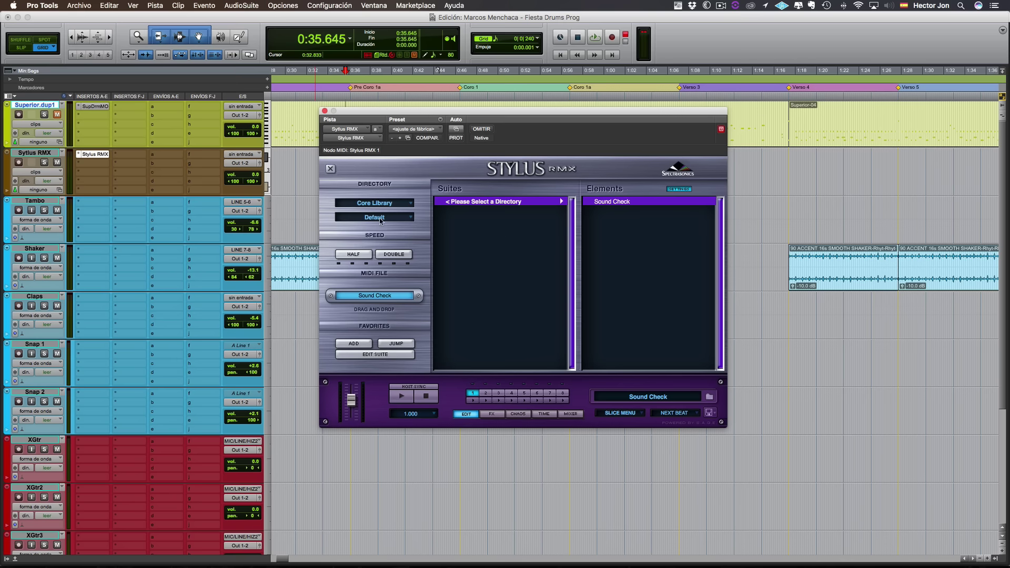
{"action": "left_click", "coordinate": [331, 168]}
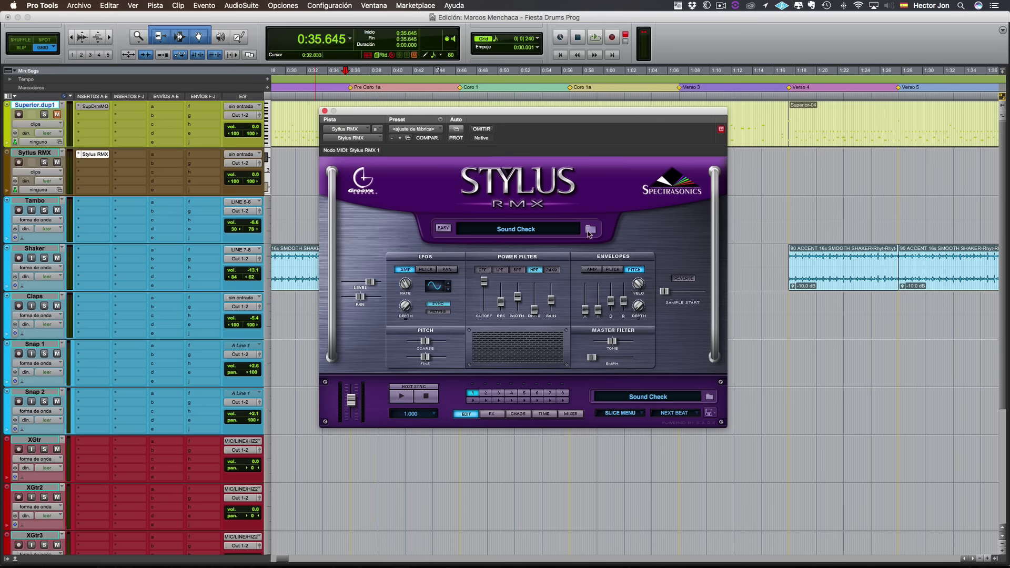
Step: Open the groove browser and display the Classic Stylus category of the Core Library
{"action": "left_click", "coordinate": [537, 232]}
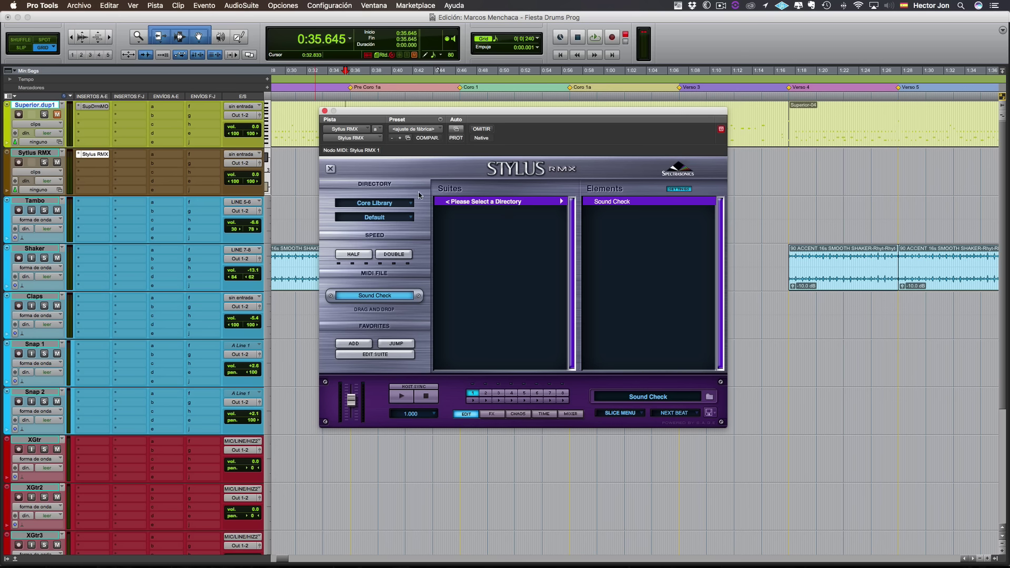
{"action": "left_click", "coordinate": [397, 205]}
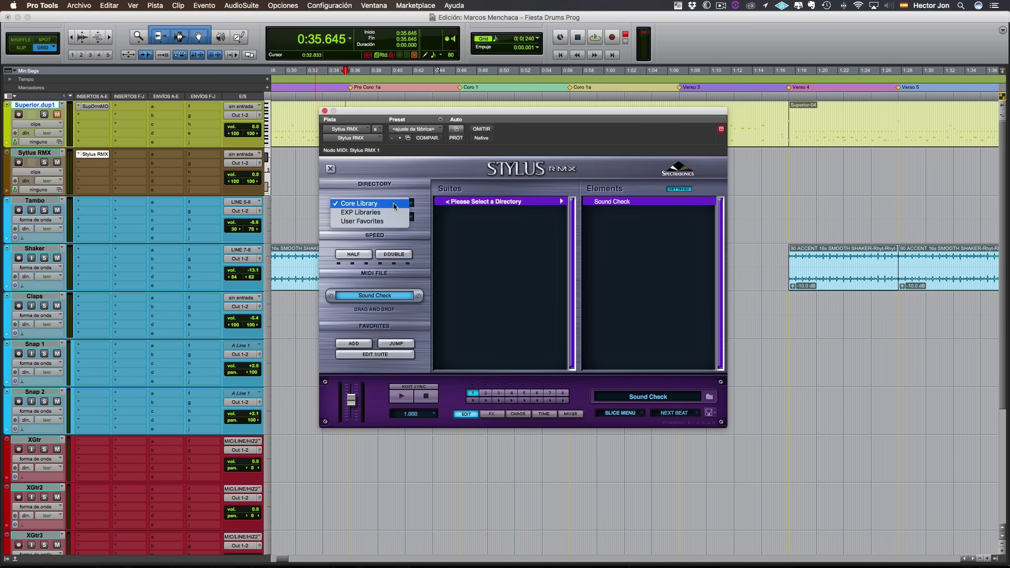
{"action": "left_click", "coordinate": [395, 205]}
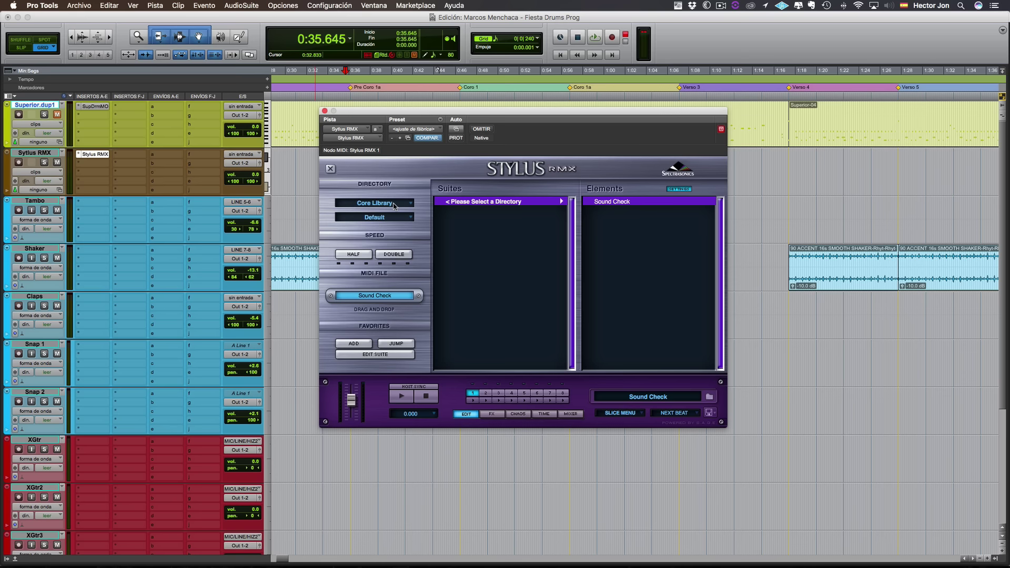
{"action": "left_click", "coordinate": [390, 222]}
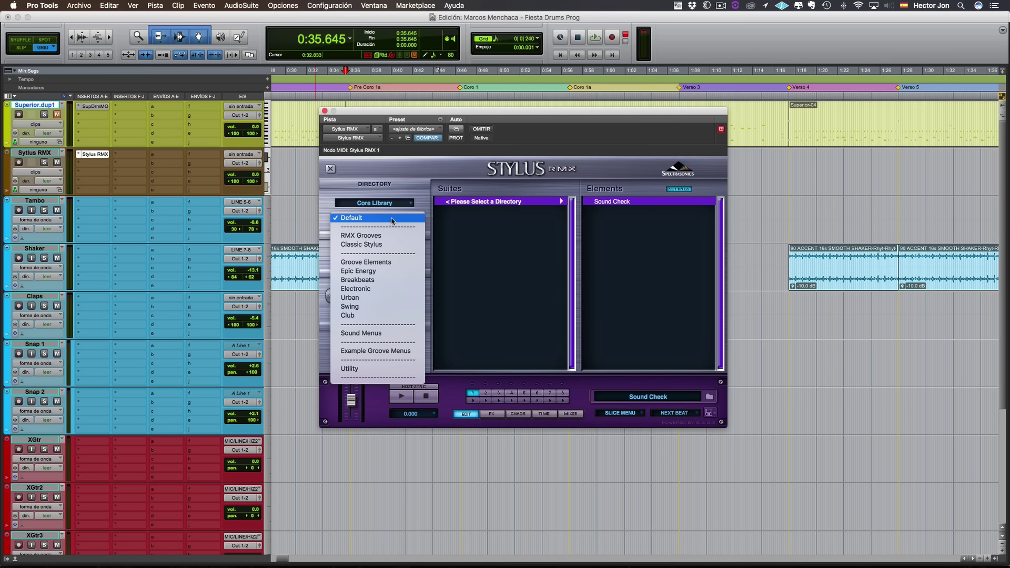
{"action": "left_click", "coordinate": [389, 245]}
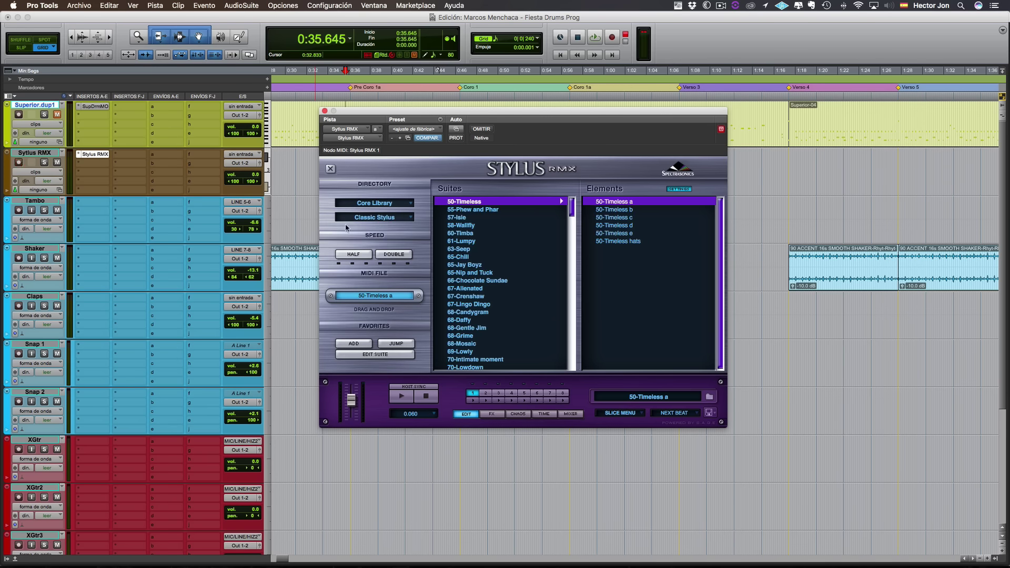
Step: Change the category to RMX Grooves and view the 52-Alice's Dream and 51-Scuba Duba suites
{"action": "left_click", "coordinate": [378, 214]}
{"action": "left_click", "coordinate": [375, 212]}
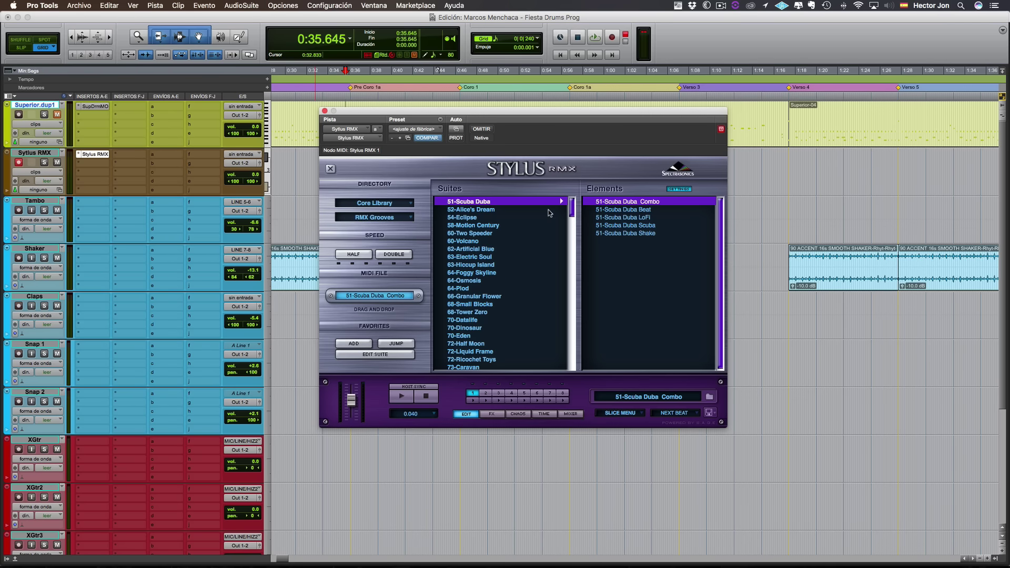
{"action": "left_click", "coordinate": [470, 210]}
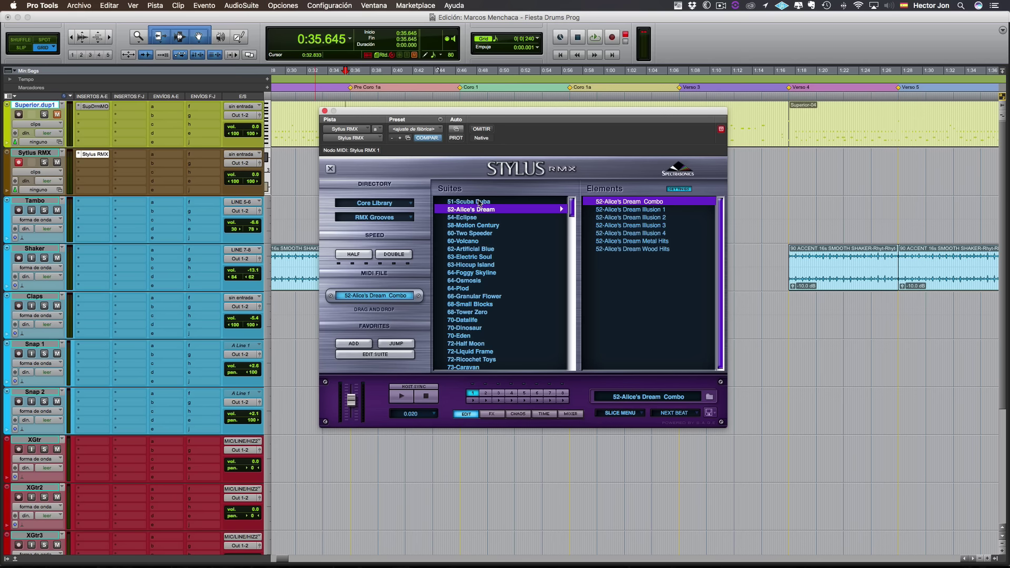
{"action": "left_click", "coordinate": [479, 203]}
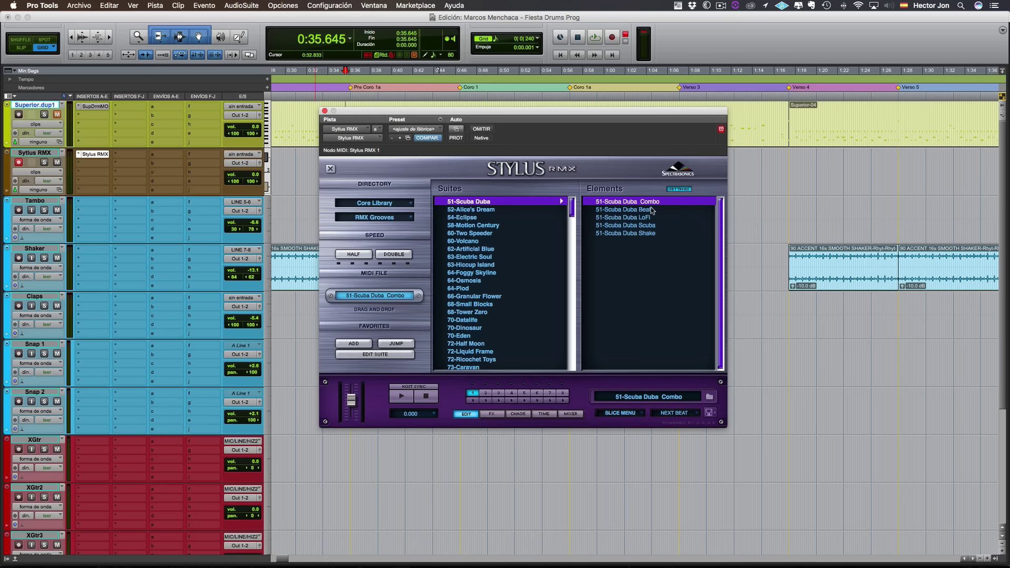
Step: Audition the Combo, Beat and LoFi elements of the 51-Scuba Duba suite
{"action": "left_click", "coordinate": [622, 203]}
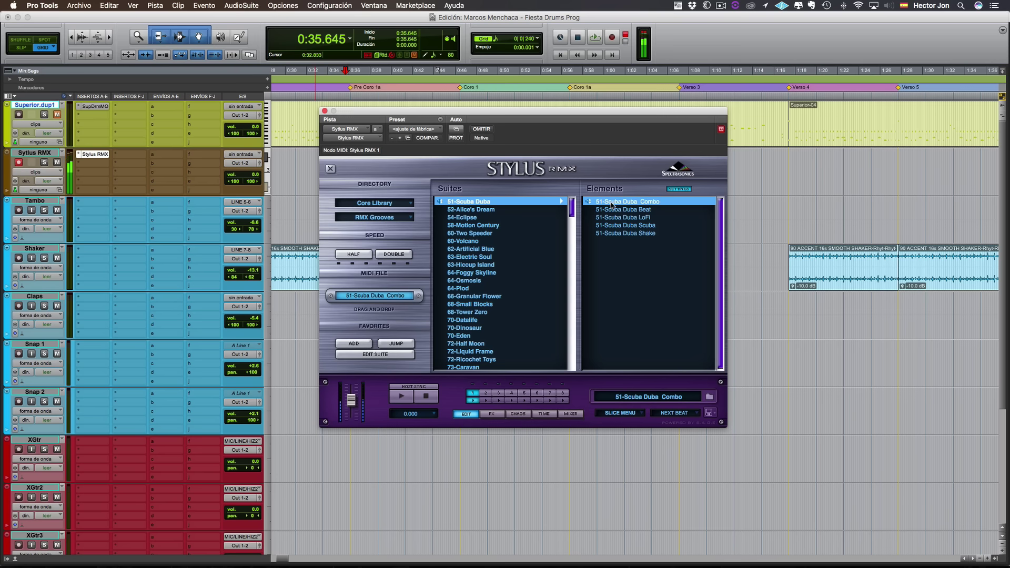
{"action": "left_click", "coordinate": [613, 205]}
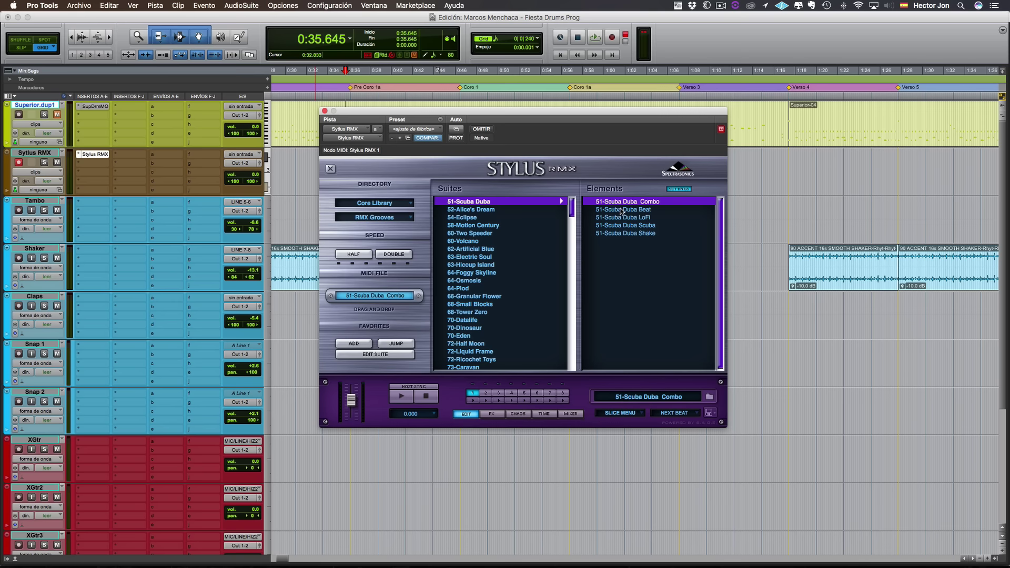
{"action": "left_click", "coordinate": [622, 210]}
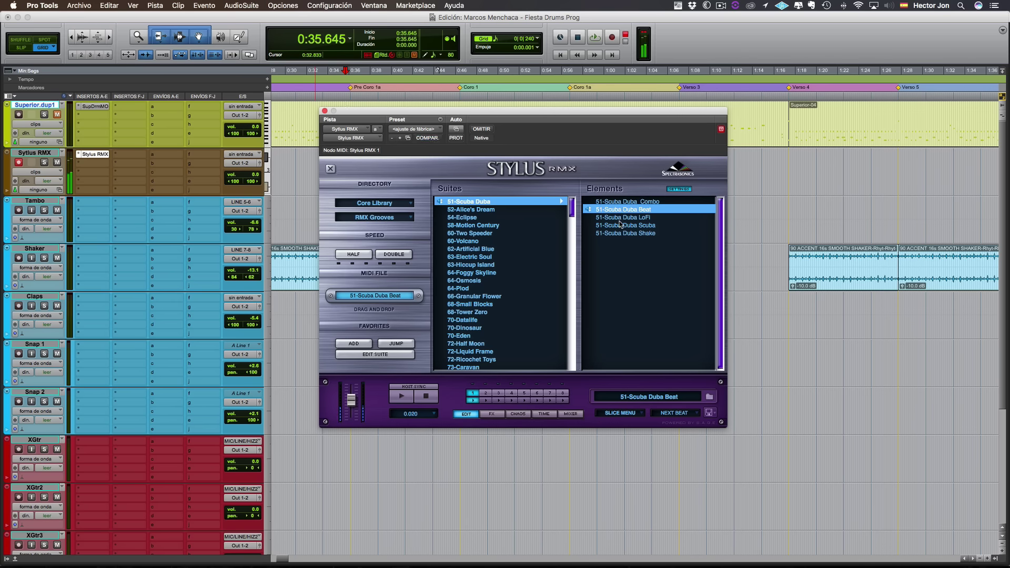
{"action": "left_click", "coordinate": [623, 218]}
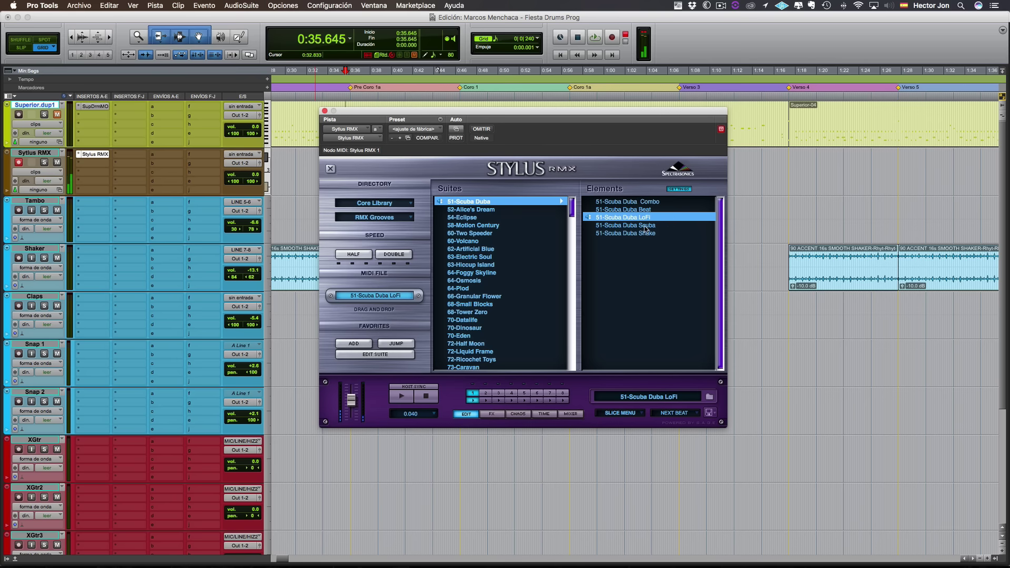
Step: Select the 52-Alice's Dream suite and audition its Illusion 1 and Illusion 3 elements
{"action": "left_click", "coordinate": [470, 211]}
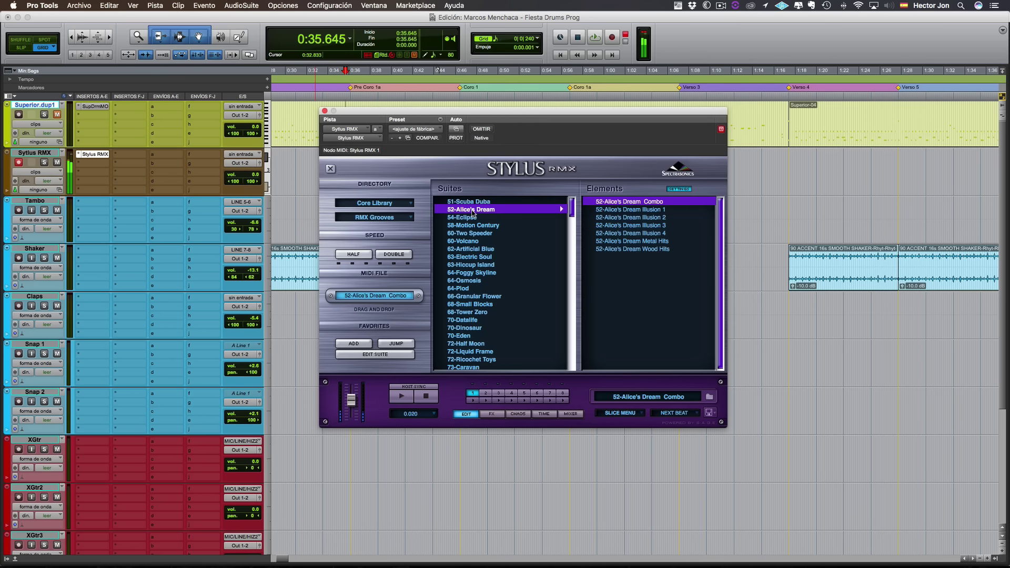
{"action": "left_click", "coordinate": [642, 212]}
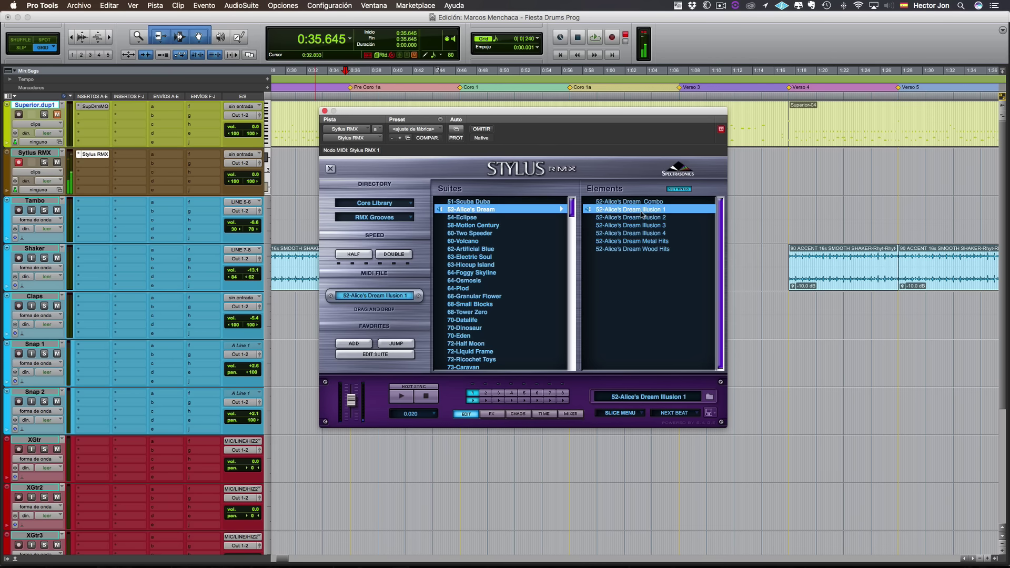
{"action": "left_click", "coordinate": [643, 226]}
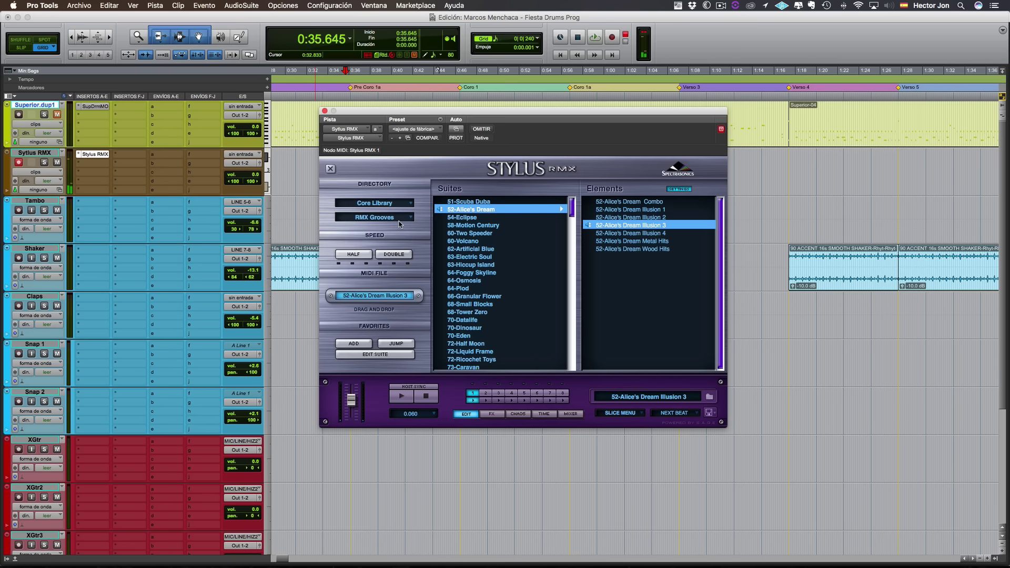
Step: Select the 58-Motion Century suite, audition its Electrodirge element and stop the playback
{"action": "left_click", "coordinate": [462, 226]}
{"action": "left_click", "coordinate": [627, 226]}
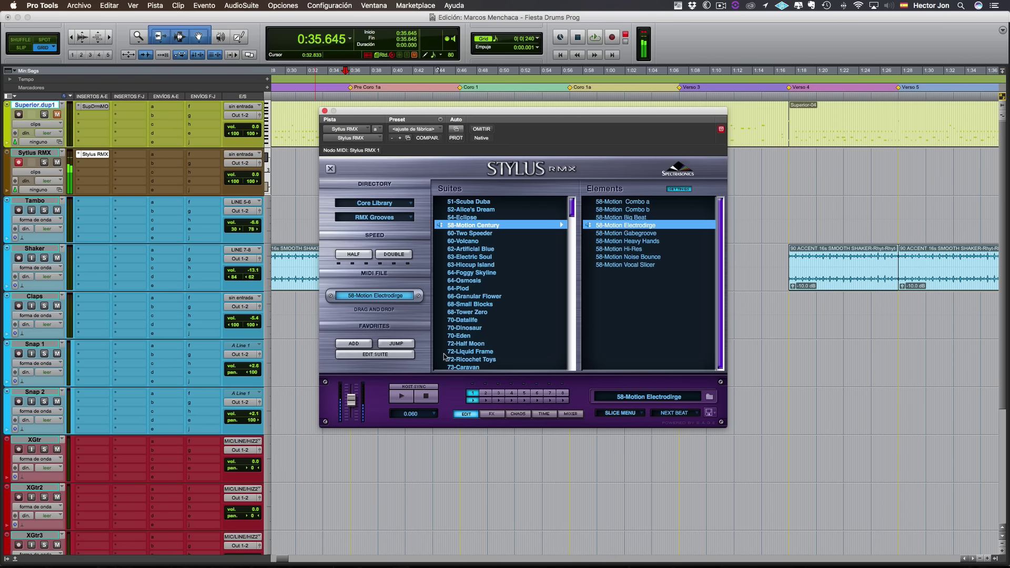
{"action": "left_click", "coordinate": [634, 227]}
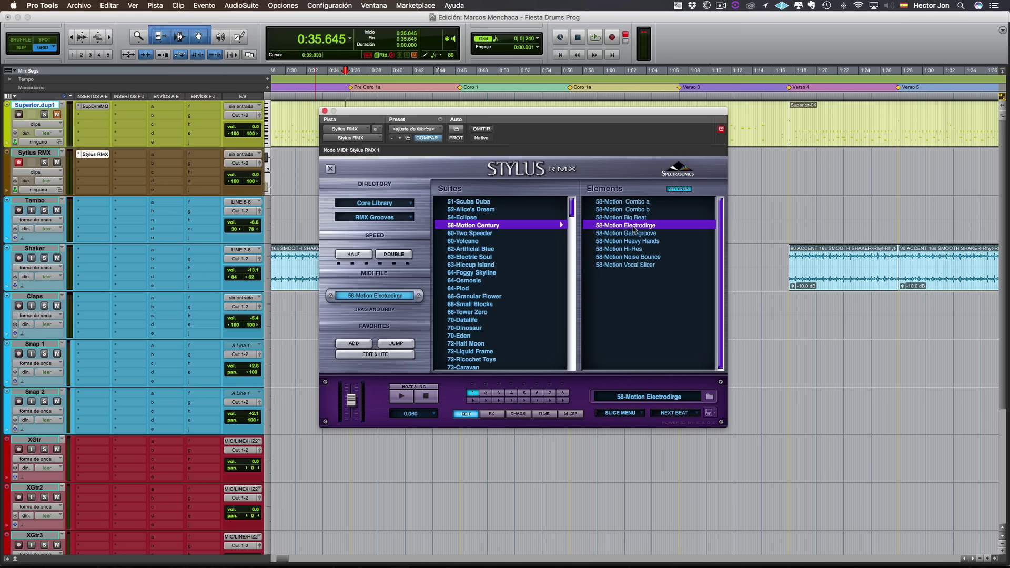
Step: Change the category to Groove Elements and step through its instrument suites from Bongos down to Djembes
{"action": "left_click", "coordinate": [402, 222]}
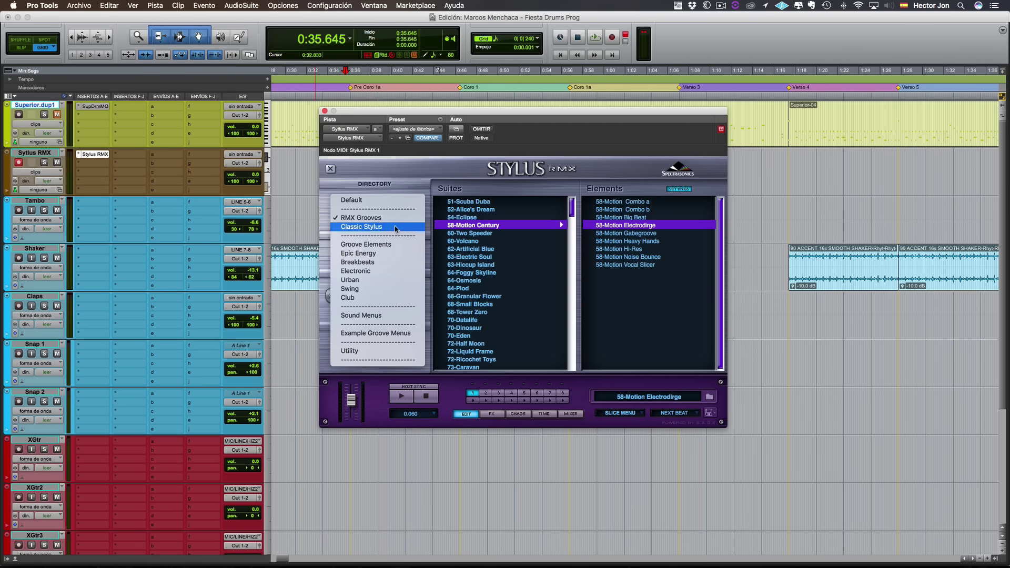
{"action": "left_click", "coordinate": [392, 245]}
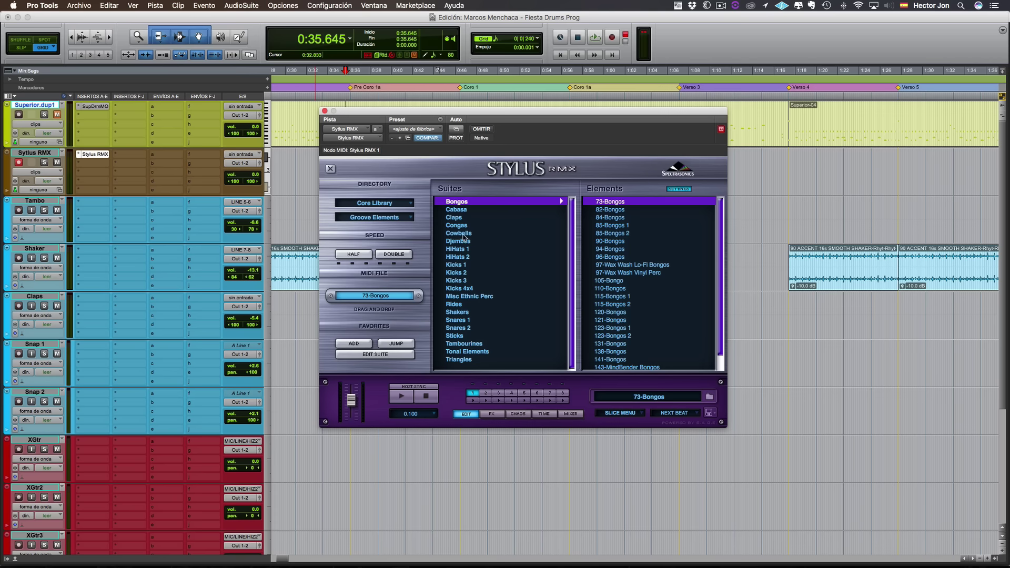
{"action": "key", "text": "Down"}
{"action": "key", "text": "Down"}
{"action": "key", "text": "Down"}
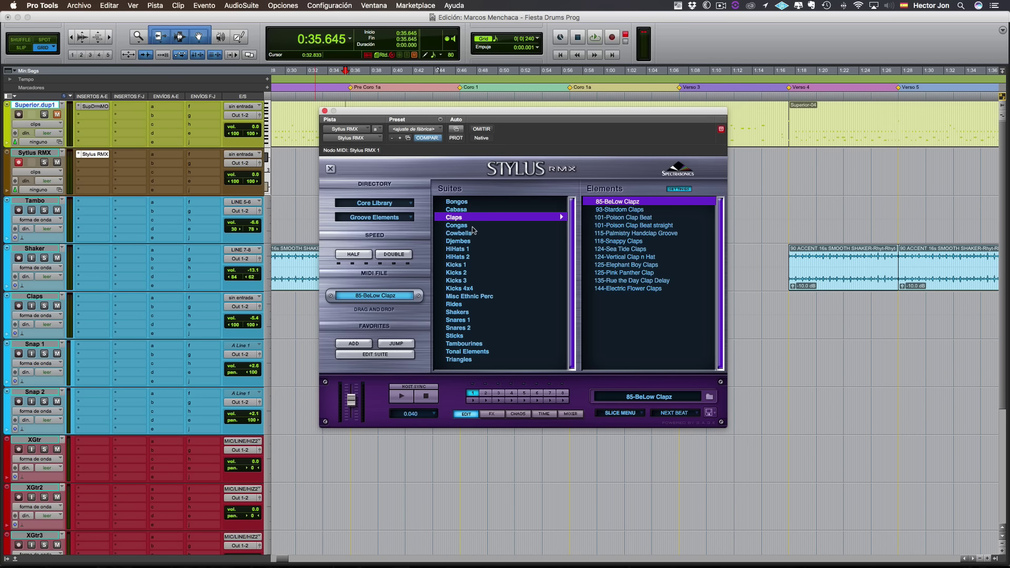
{"action": "key", "text": "Down"}
{"action": "key", "text": "Down"}
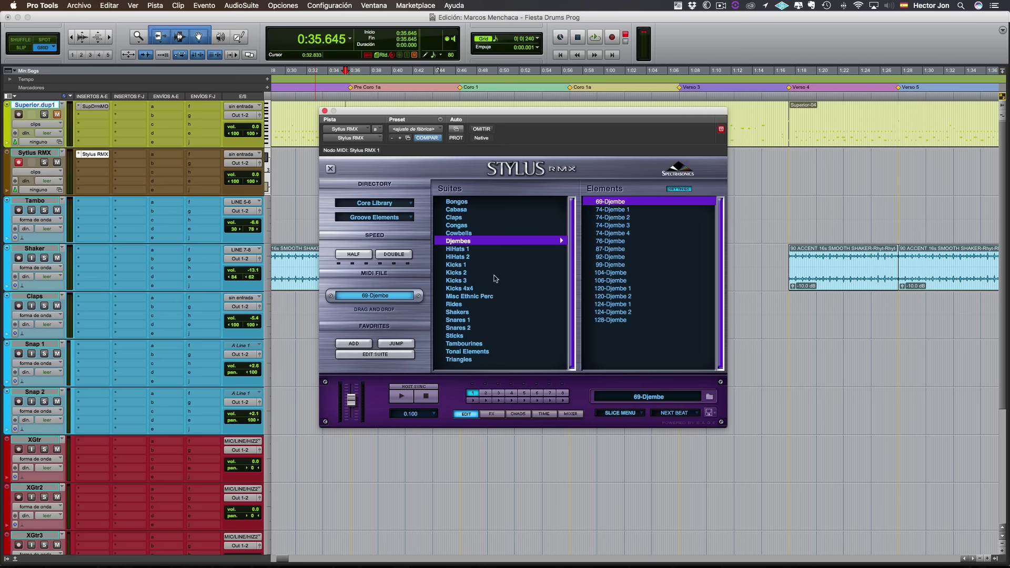
Step: Select the Shakers suite and audition 65-Shaker 2, 80-Shaker 1, 70-Shake HH and 80-Shaker 3
{"action": "left_click", "coordinate": [469, 305]}
{"action": "left_click", "coordinate": [475, 313]}
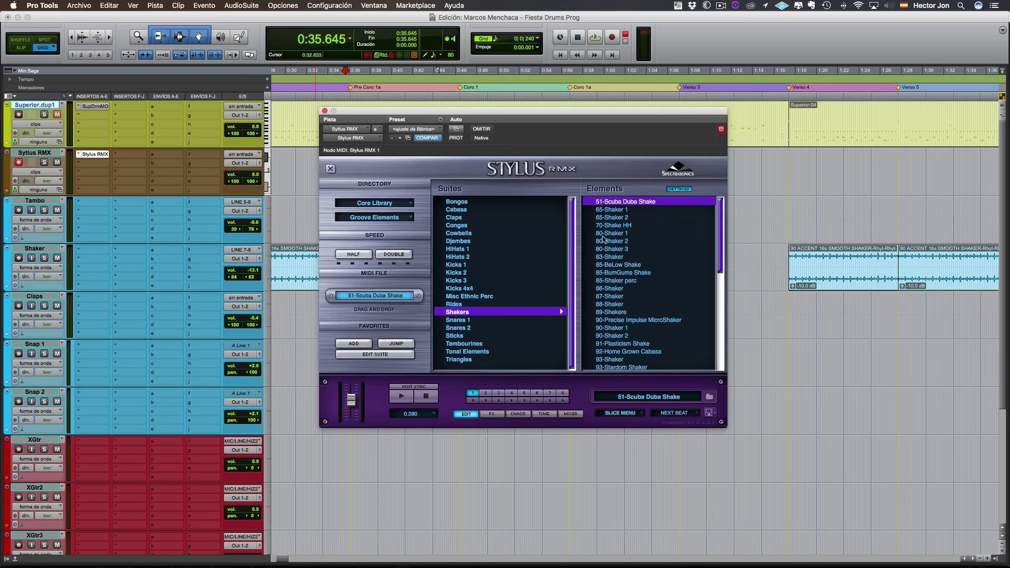
{"action": "left_click", "coordinate": [621, 217]}
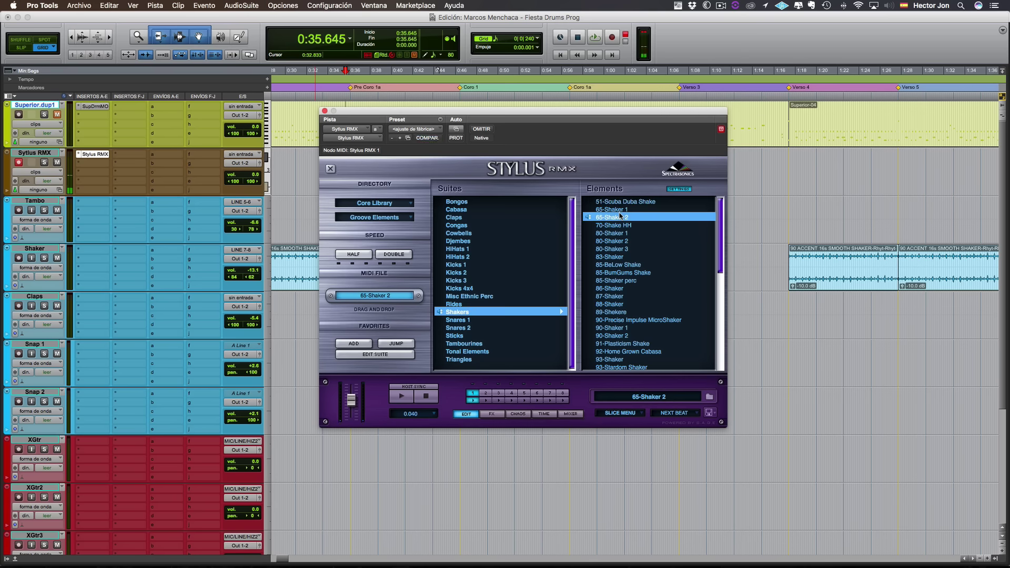
{"action": "left_click", "coordinate": [622, 233]}
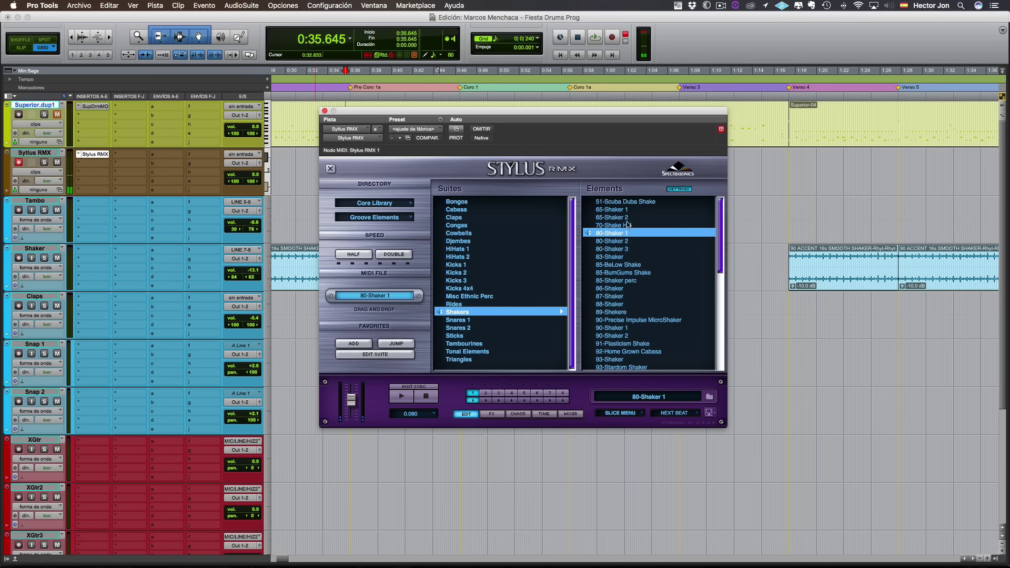
{"action": "left_click", "coordinate": [626, 225]}
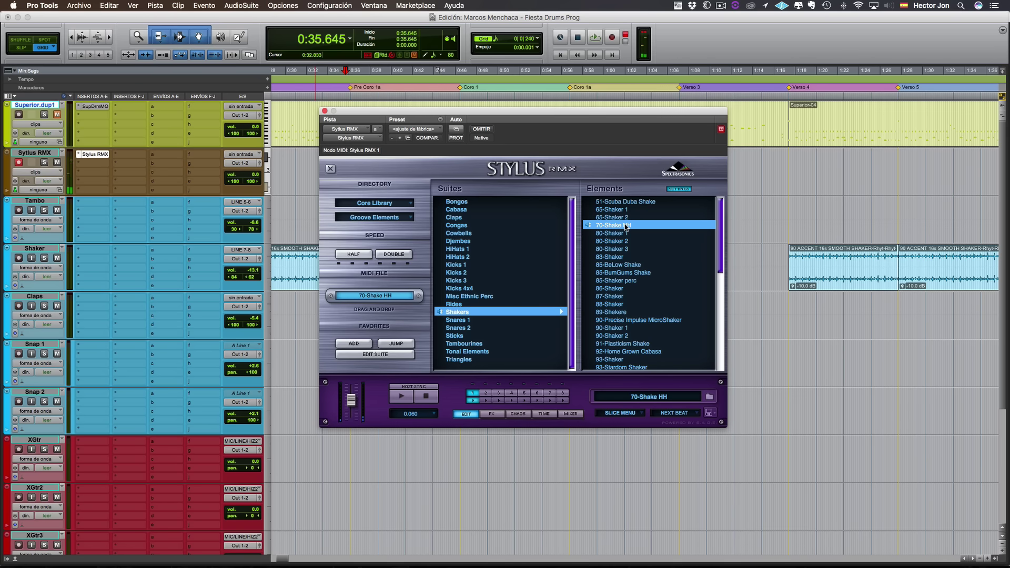
{"action": "left_click", "coordinate": [619, 249]}
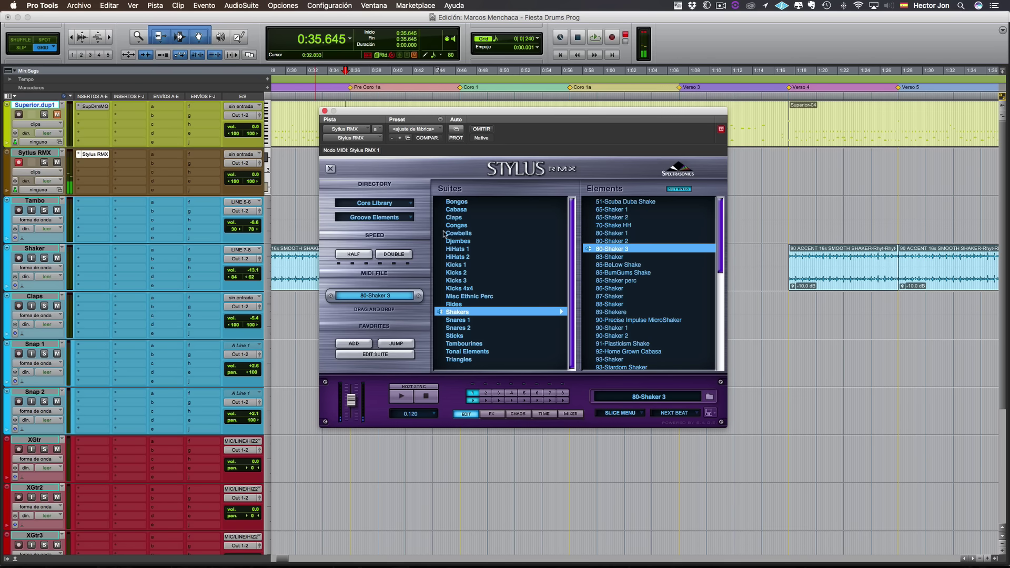
Step: Change the category to Breakbeats, play 50-Timeless a and move the plug-in window down below the Stylus RMX track
{"action": "left_click", "coordinate": [394, 220]}
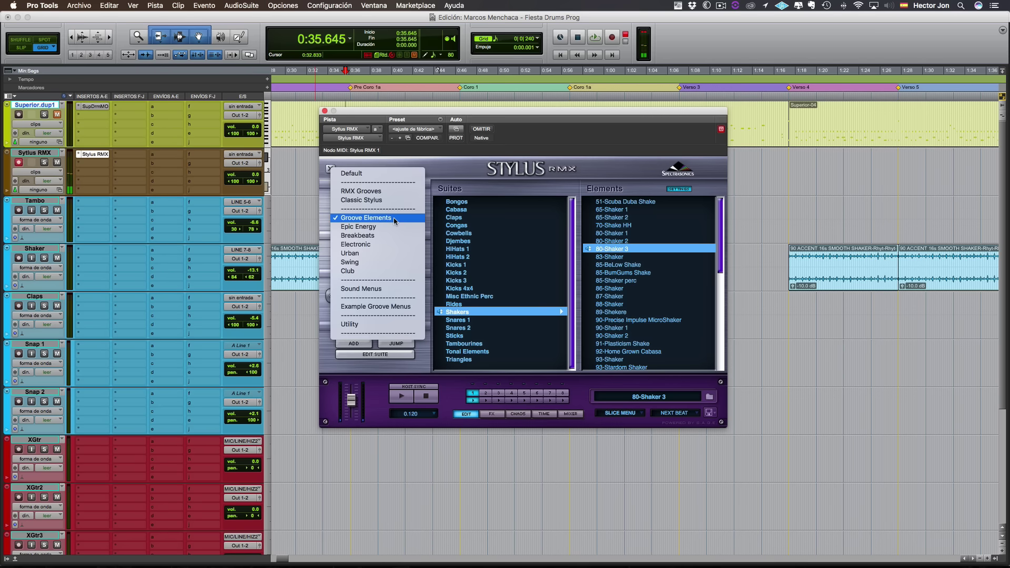
{"action": "left_click", "coordinate": [385, 236]}
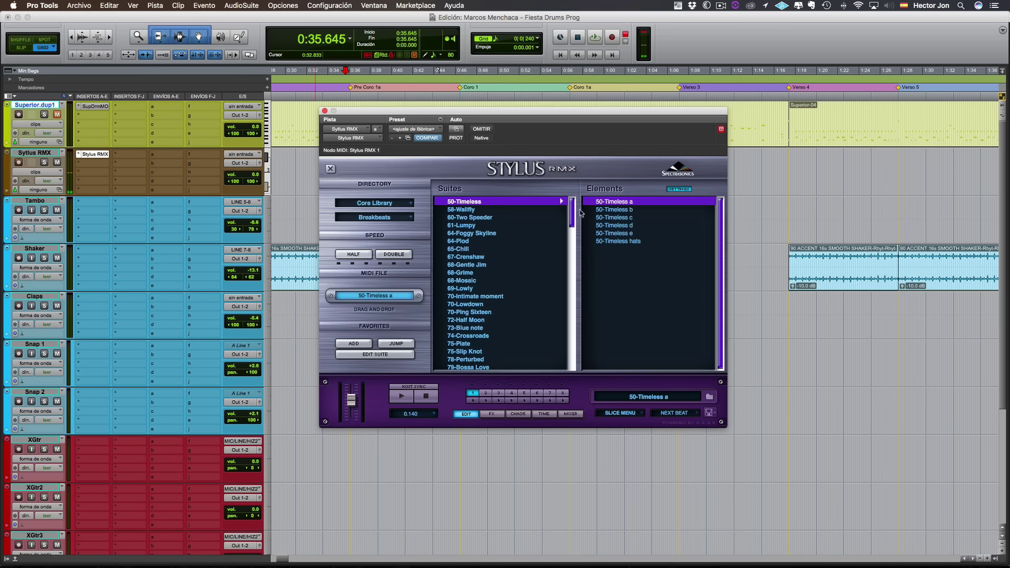
{"action": "left_click", "coordinate": [605, 203]}
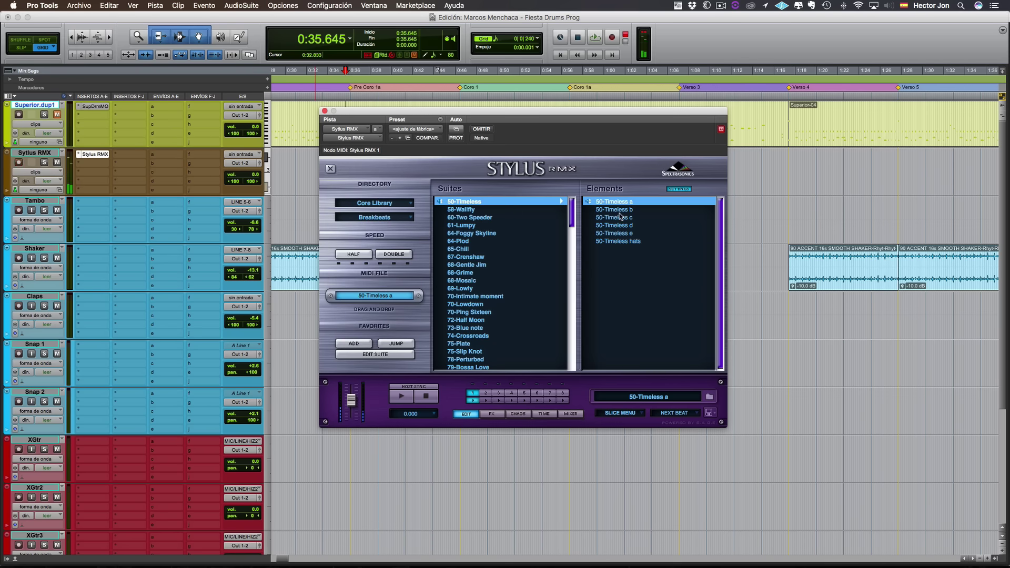
{"action": "left_click_drag", "start_coordinate": [599, 111], "coordinate": [591, 174]}
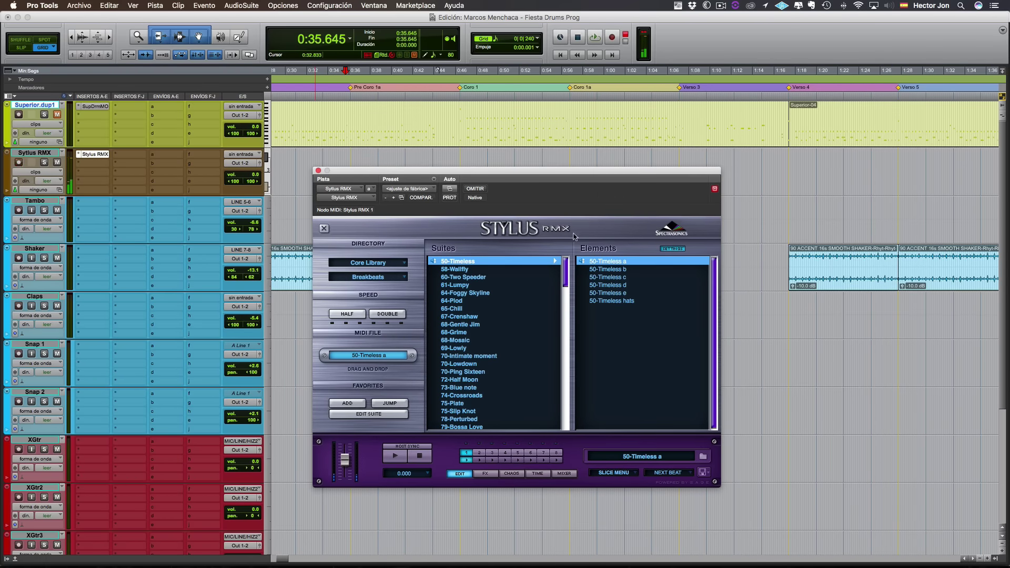
Step: Play the 50-Timeless a element, try its half and double speeds and move the plug-in window aside
{"action": "left_click", "coordinate": [616, 263]}
{"action": "left_click", "coordinate": [356, 316]}
{"action": "left_click", "coordinate": [384, 314]}
{"action": "left_click_drag", "start_coordinate": [414, 173], "coordinate": [529, 181]}
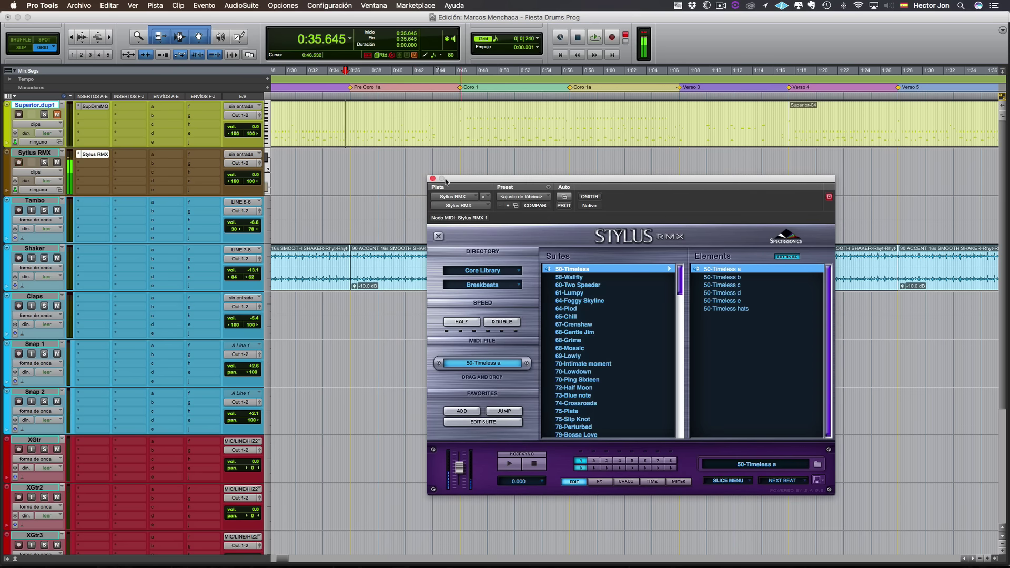
Step: Place the 50-Timeless a MIDI groove on the Stylus RMX track at the start of Coro 1, moving the plug-in window below it
{"action": "scroll", "coordinate": [283, 183], "scroll_direction": "left", "scroll_amount": 5}
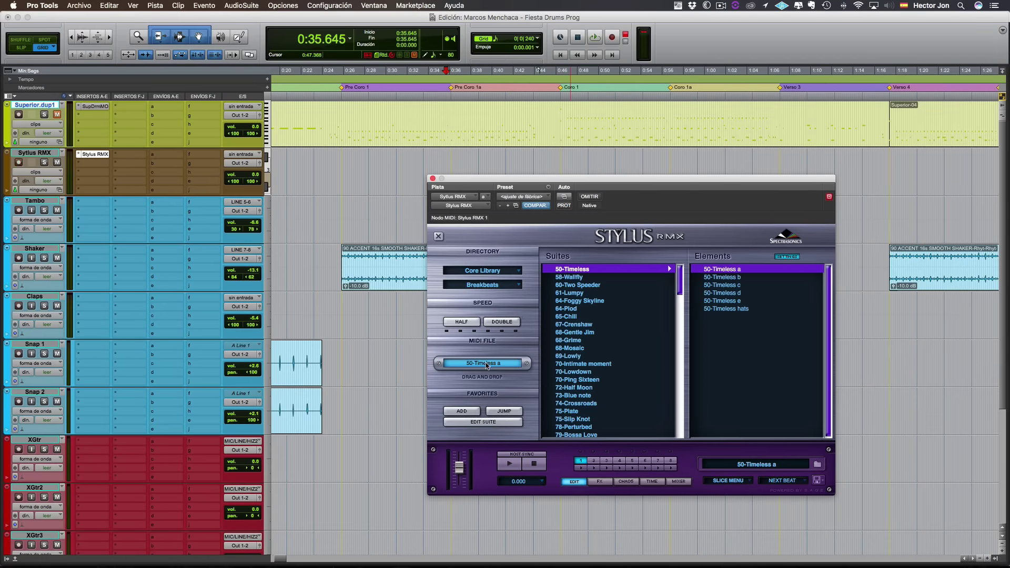
{"action": "left_click_drag", "start_coordinate": [488, 365], "coordinate": [572, 229]}
{"action": "left_click_drag", "start_coordinate": [665, 182], "coordinate": [657, 184]}
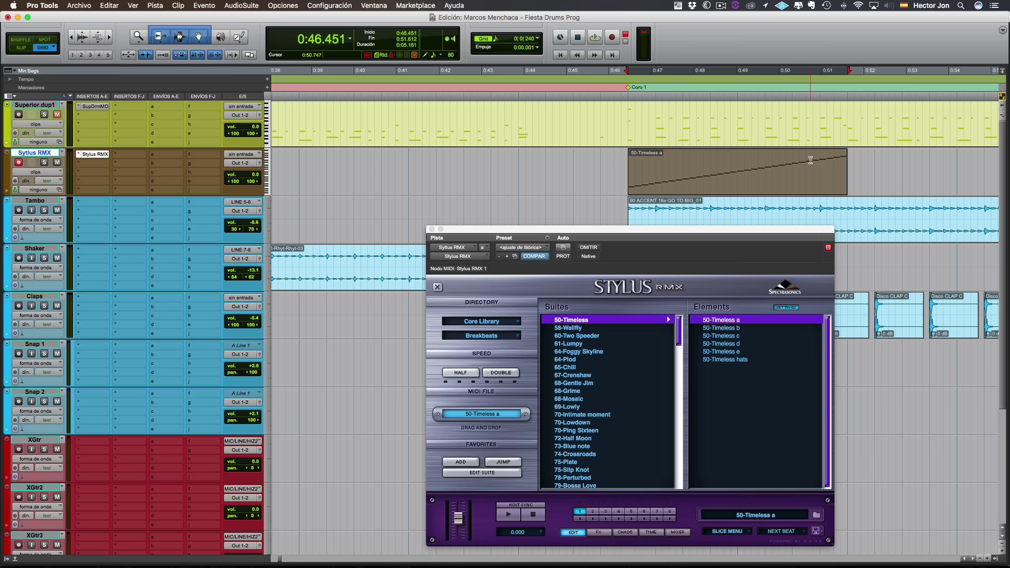
{"action": "scroll", "coordinate": [509, 160], "scroll_direction": "down", "scroll_amount": 3}
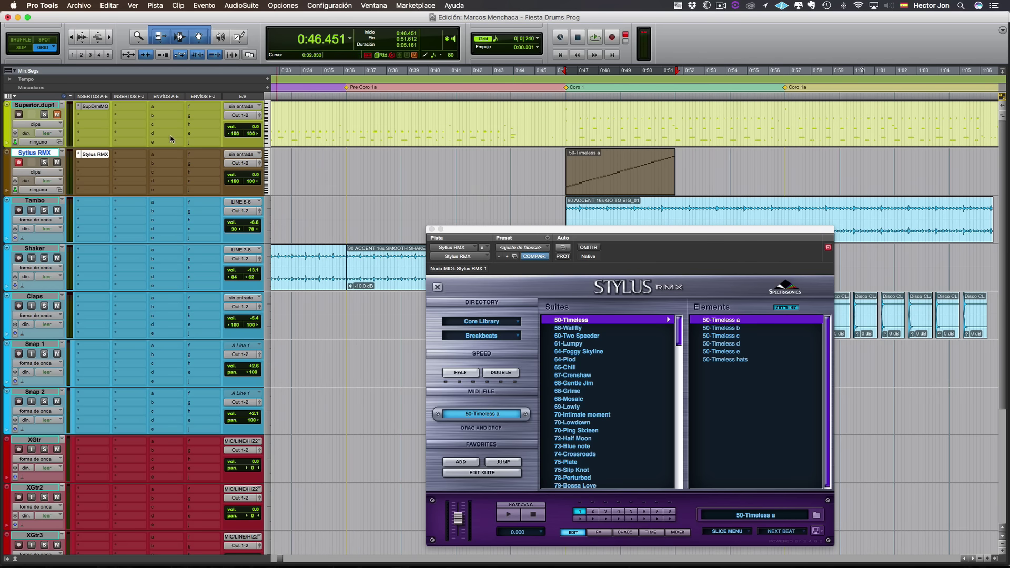
Step: Set the cursor just before Coro 1, close the plug-in window and play the groove with the other tracks
{"action": "left_click", "coordinate": [563, 115]}
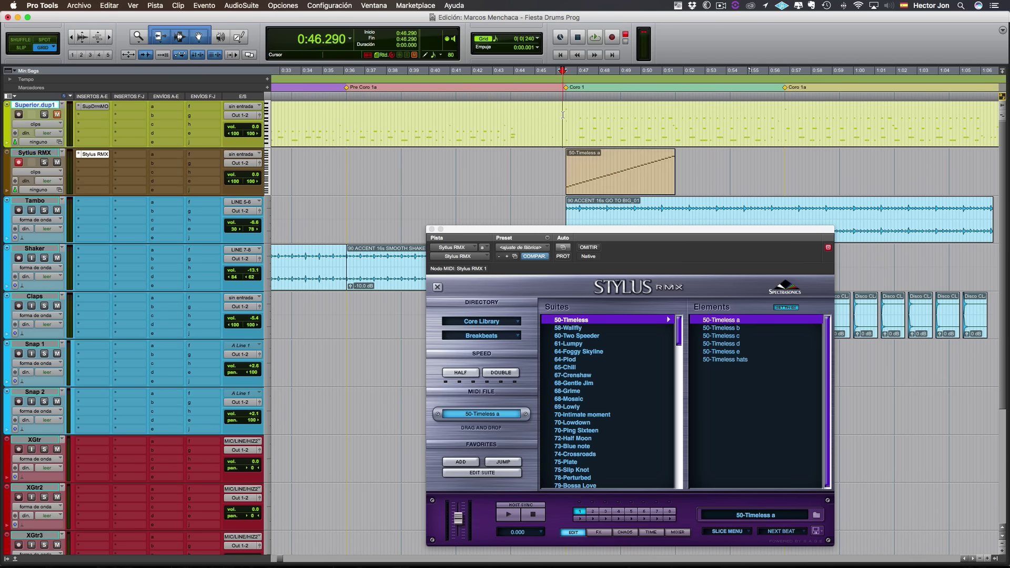
{"action": "left_click", "coordinate": [432, 229]}
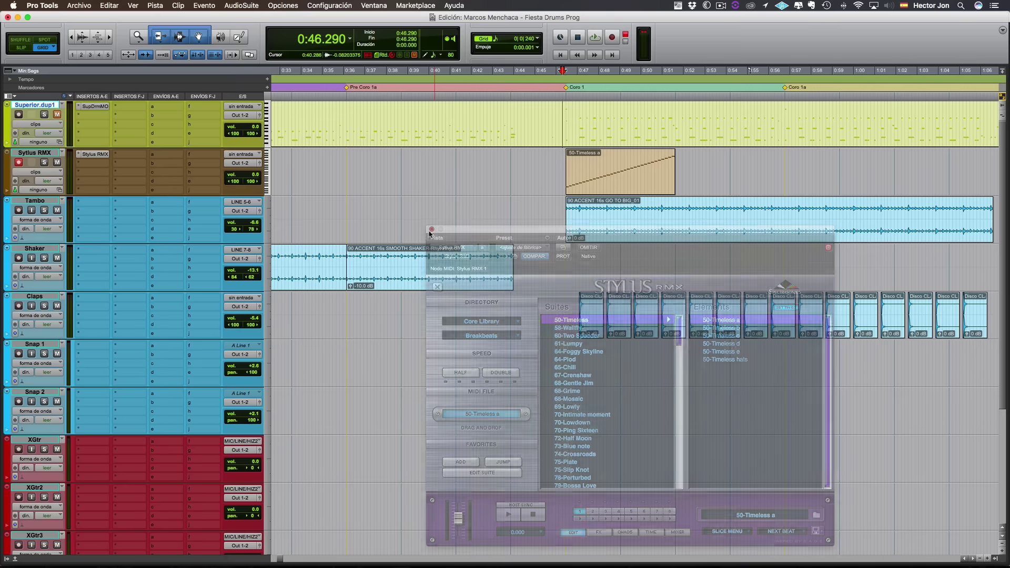
{"action": "key", "text": "space"}
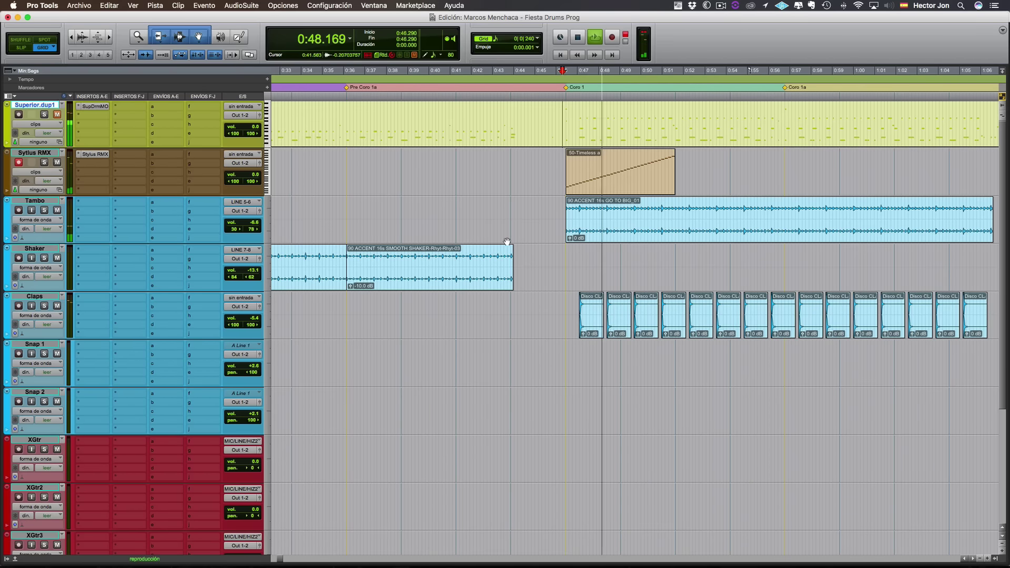
{"action": "scroll", "coordinate": [368, 226], "scroll_direction": "right", "scroll_amount": 3}
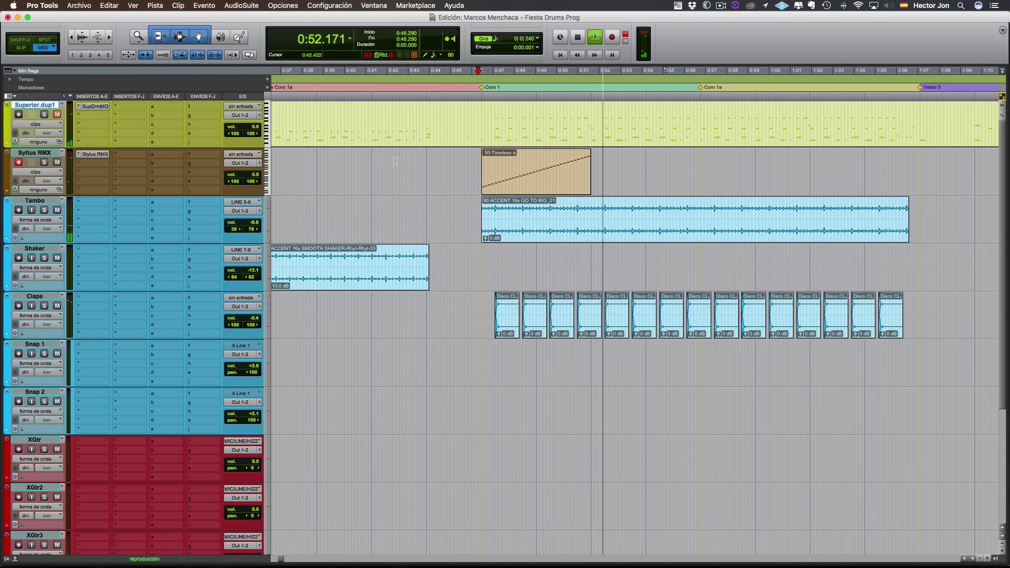
{"action": "key", "text": "space"}
Step: Duplicate the 50-Timeless a clip directly after itself and play back from just before Coro 1
{"action": "left_click", "coordinate": [516, 181]}
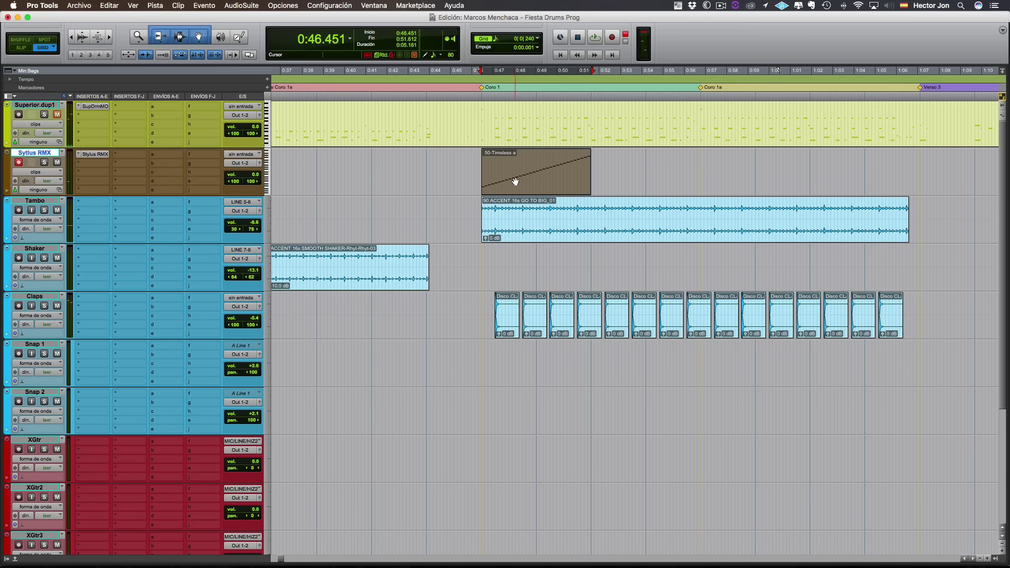
{"action": "key", "text": "super+d"}
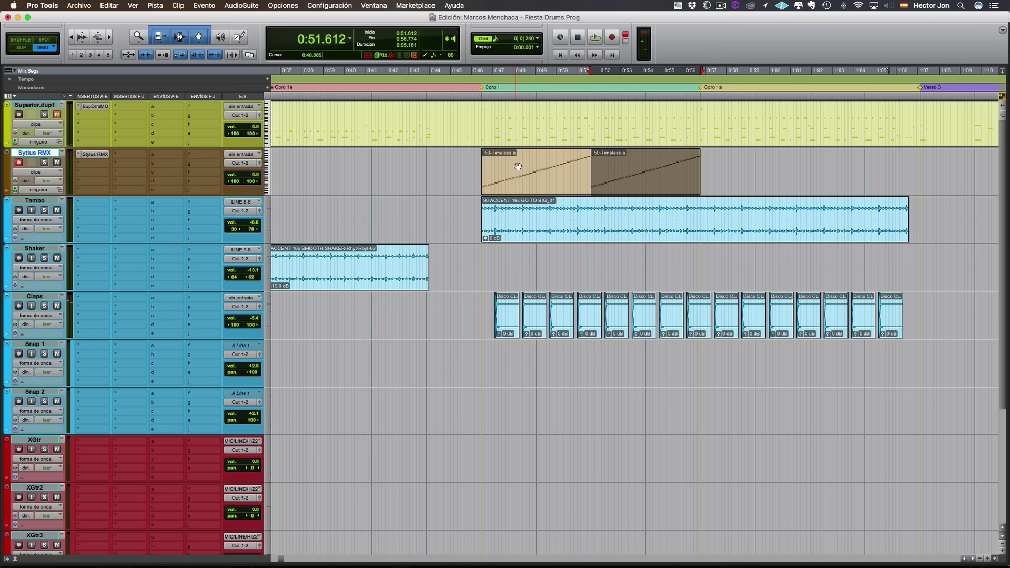
{"action": "left_click", "coordinate": [479, 154]}
{"action": "key", "text": "space"}
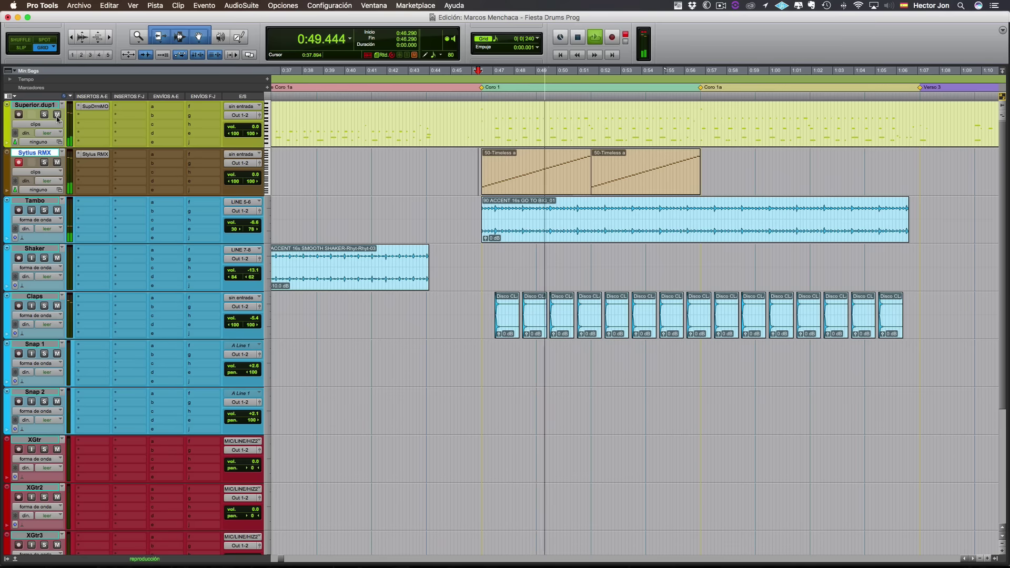
{"action": "key", "text": "space"}
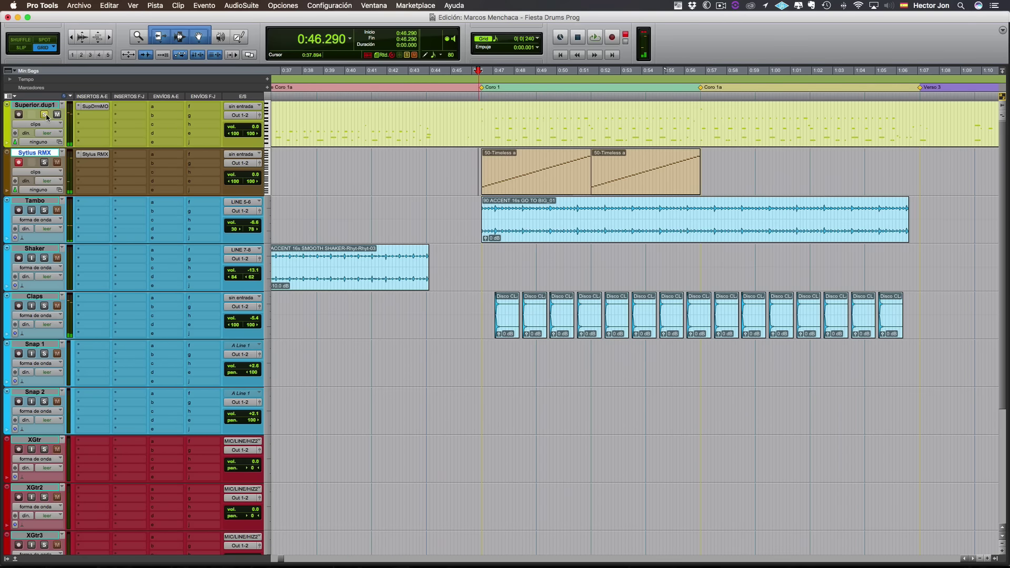
{"action": "key", "text": "space"}
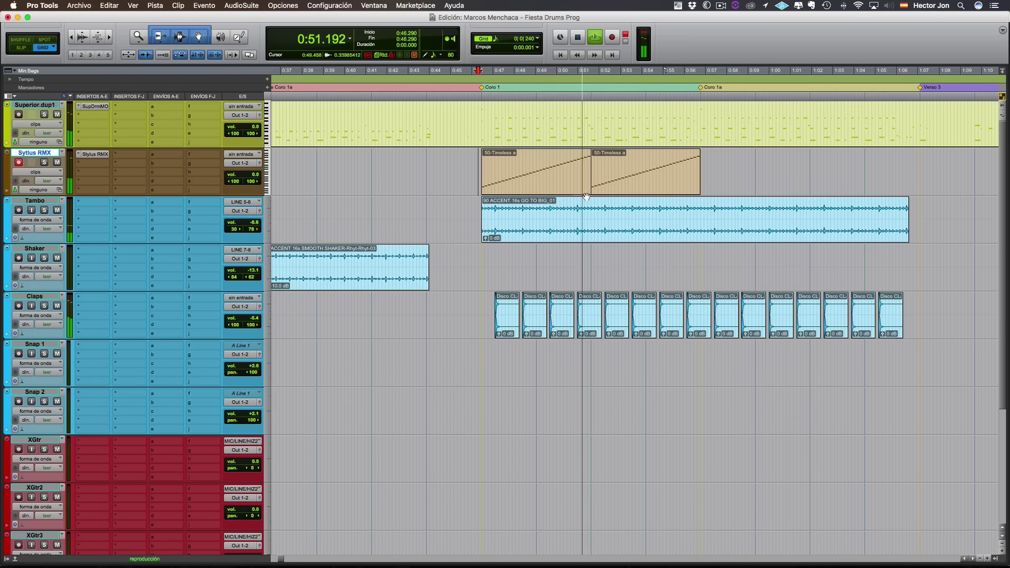
Step: Duplicate the second 50-Timeless a clip into Coro 1a and stop the playback
{"action": "left_click", "coordinate": [621, 188]}
{"action": "key", "text": "super+d"}
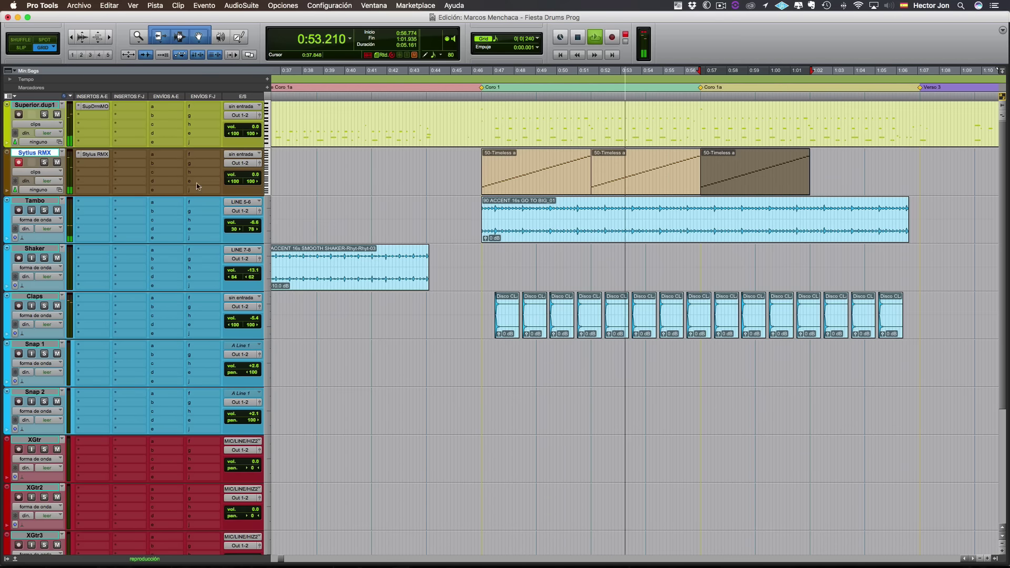
{"action": "key", "text": "space"}
Step: Reopen the Stylus RMX plug-in and delete all three 50-Timeless a clips from its track
{"action": "left_click", "coordinate": [94, 154]}
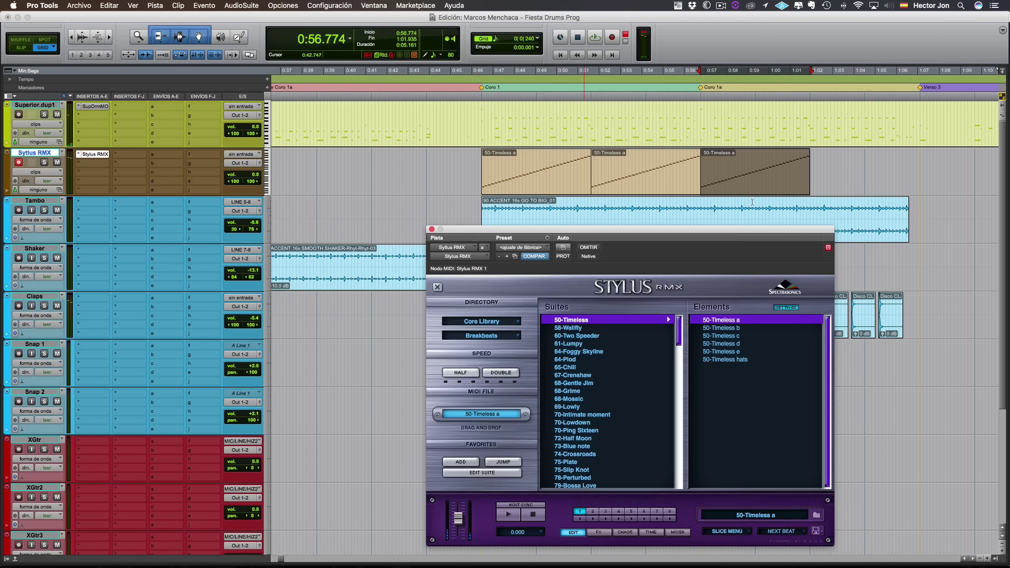
{"action": "key", "text": "Delete"}
{"action": "left_click", "coordinate": [647, 179]}
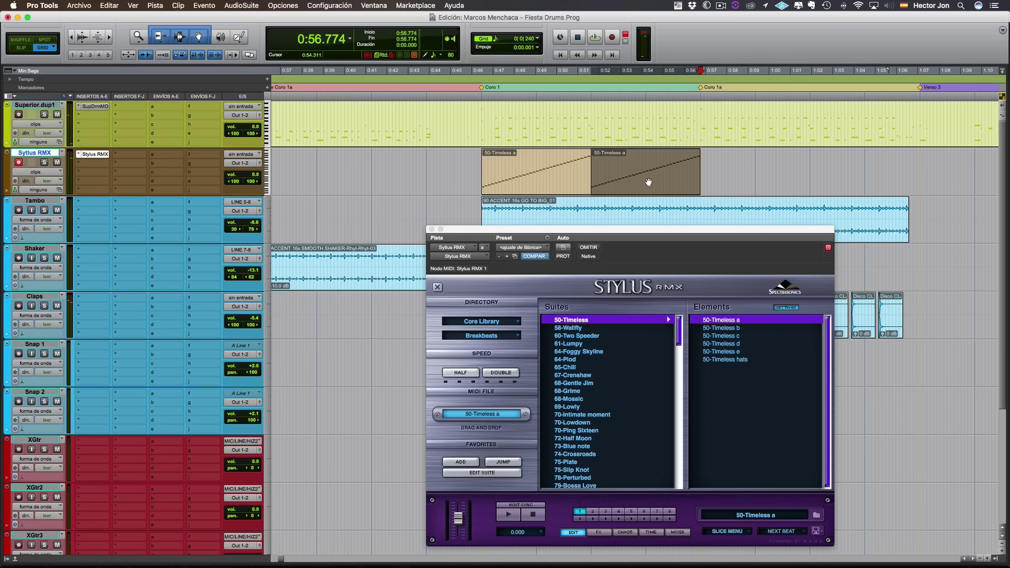
{"action": "key", "text": "Delete"}
{"action": "left_click", "coordinate": [541, 189]}
{"action": "key", "text": "Delete"}
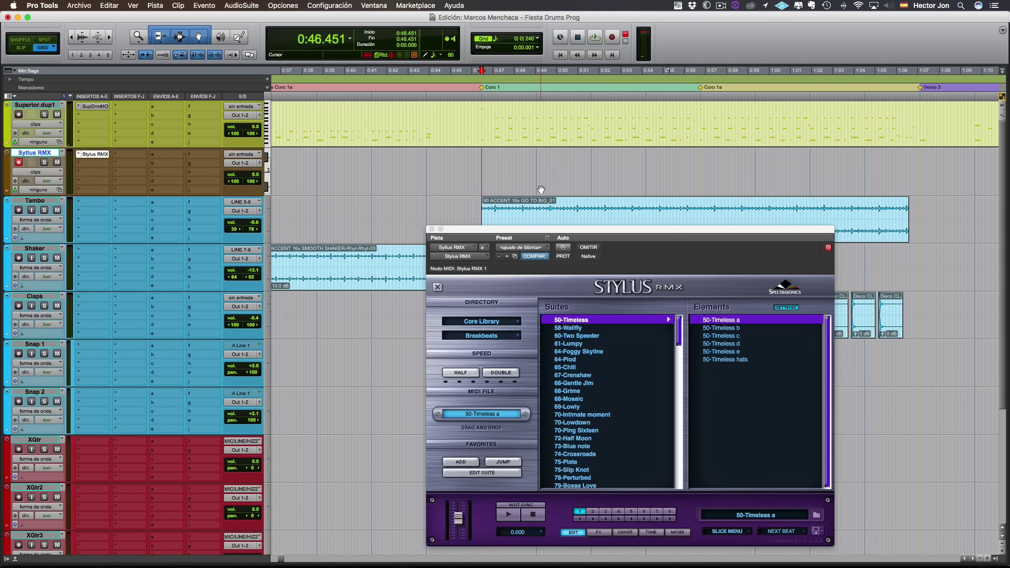
Step: Select the 58-Wallfly suite and audition its elements 58-Wallfly a and 58-Wallfly b
{"action": "left_click", "coordinate": [576, 328]}
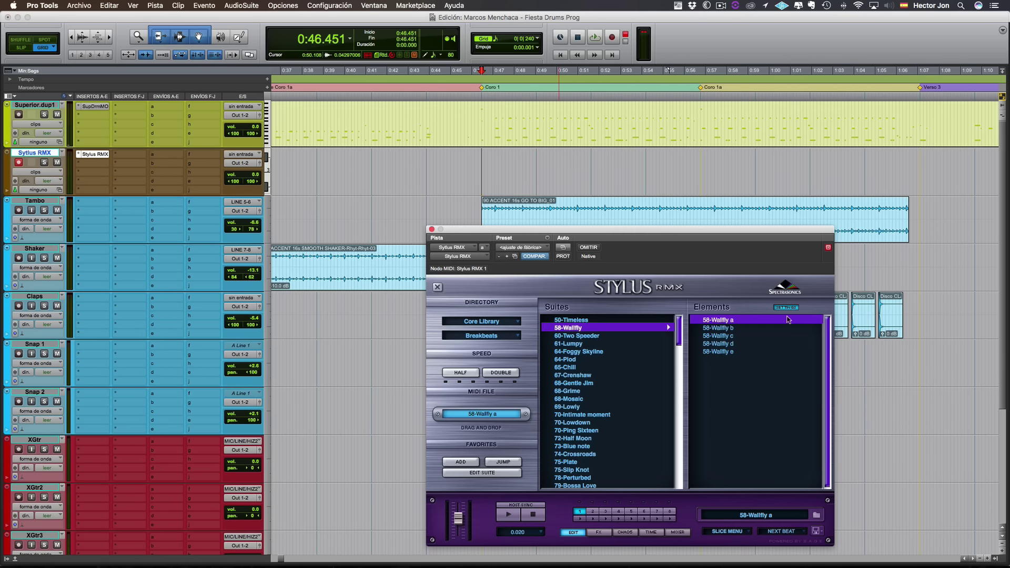
{"action": "left_click", "coordinate": [750, 319]}
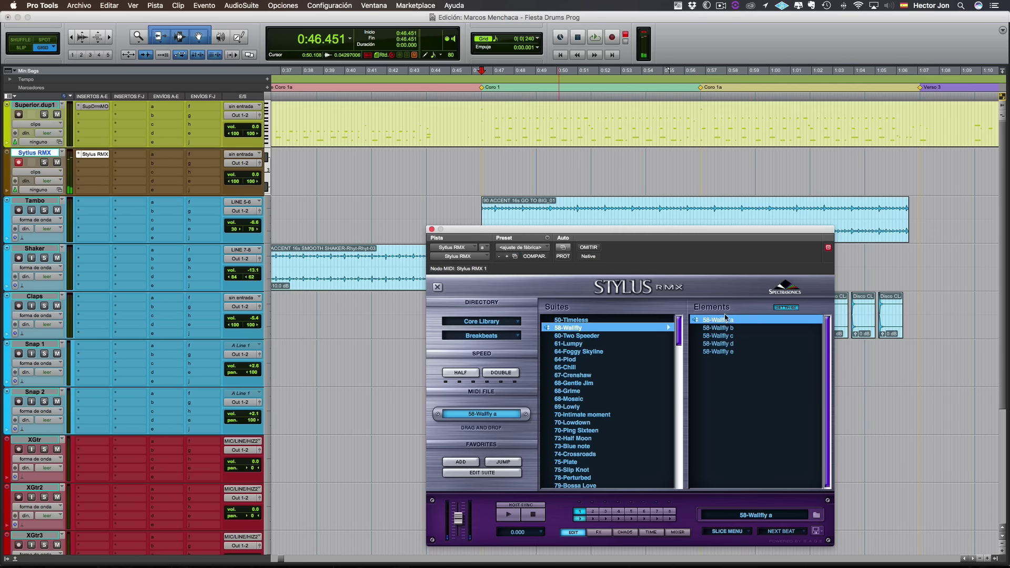
{"action": "left_click", "coordinate": [723, 328]}
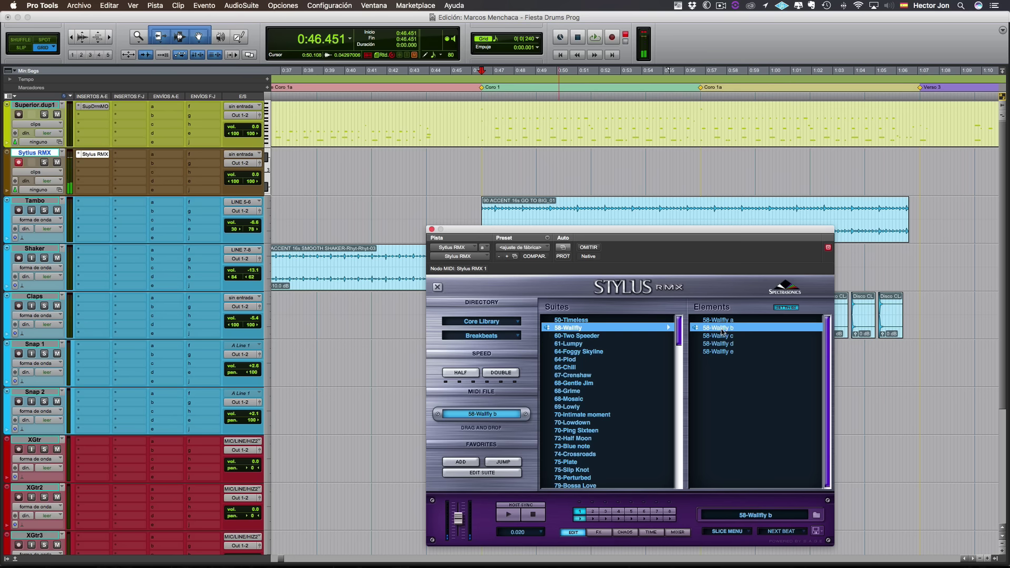
{"action": "left_click", "coordinate": [717, 330]}
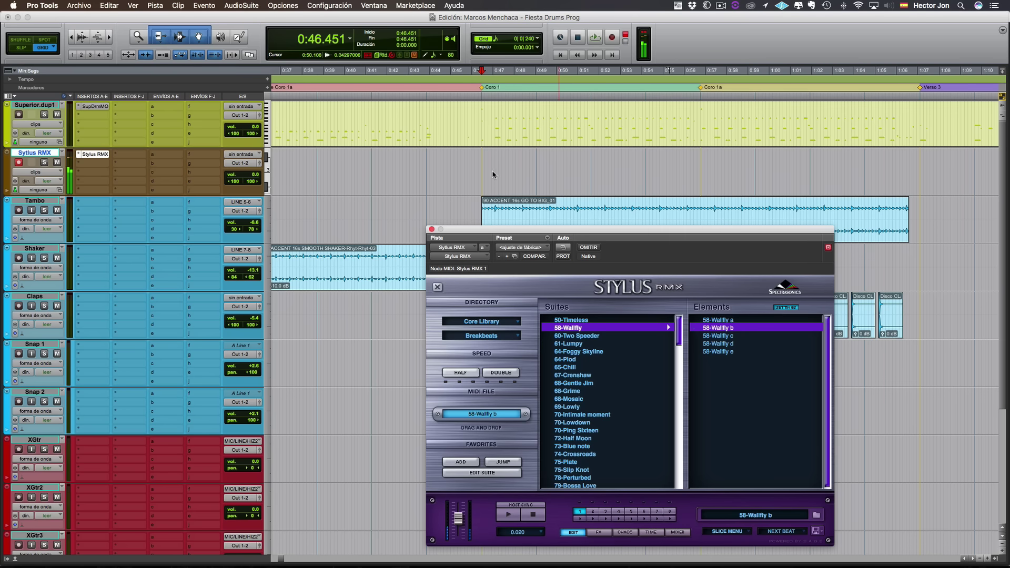
Step: Place the 58-Wallfly b MIDI groove on the Stylus RMX track at the start of Coro 1, close the plug-in window and play it
{"action": "left_click_drag", "start_coordinate": [488, 414], "coordinate": [484, 186]}
{"action": "key", "text": "super+bracketright"}
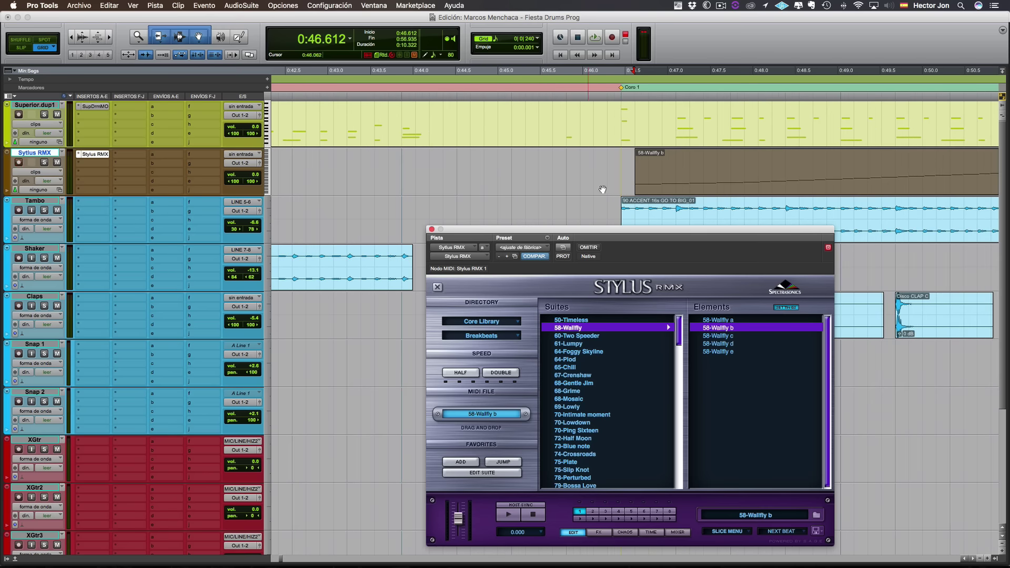
{"action": "left_click", "coordinate": [432, 229]}
{"action": "key", "text": "space"}
{"action": "key", "text": "super+bracketleft"}
{"action": "key", "text": "super+bracketleft"}
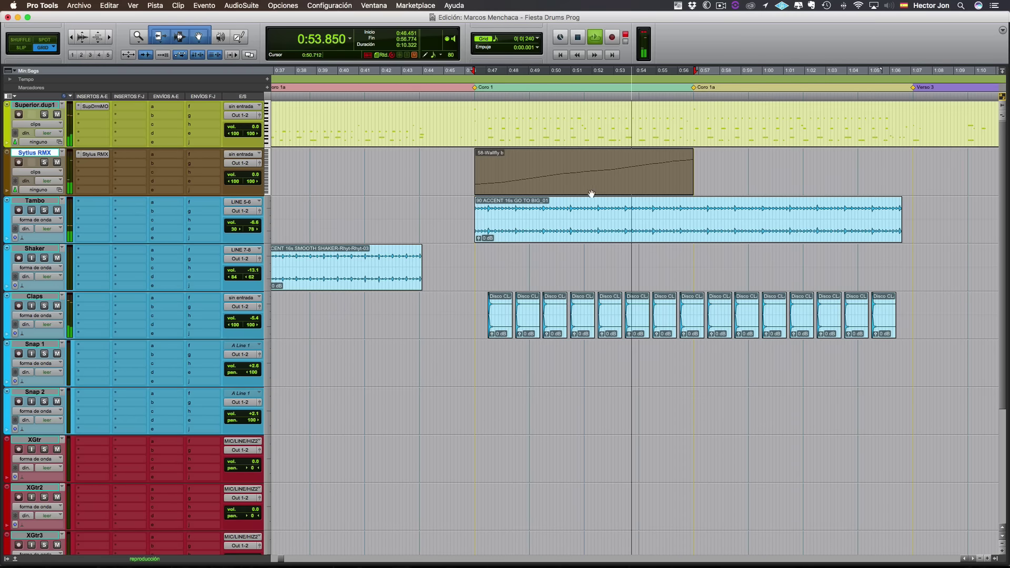
Step: Duplicate the 58-Wallfly b clip across Coro 1a and check the playback from the Coro 1a marker
{"action": "key", "text": "super+d"}
{"action": "scroll", "coordinate": [596, 193], "scroll_direction": "right", "scroll_amount": 5}
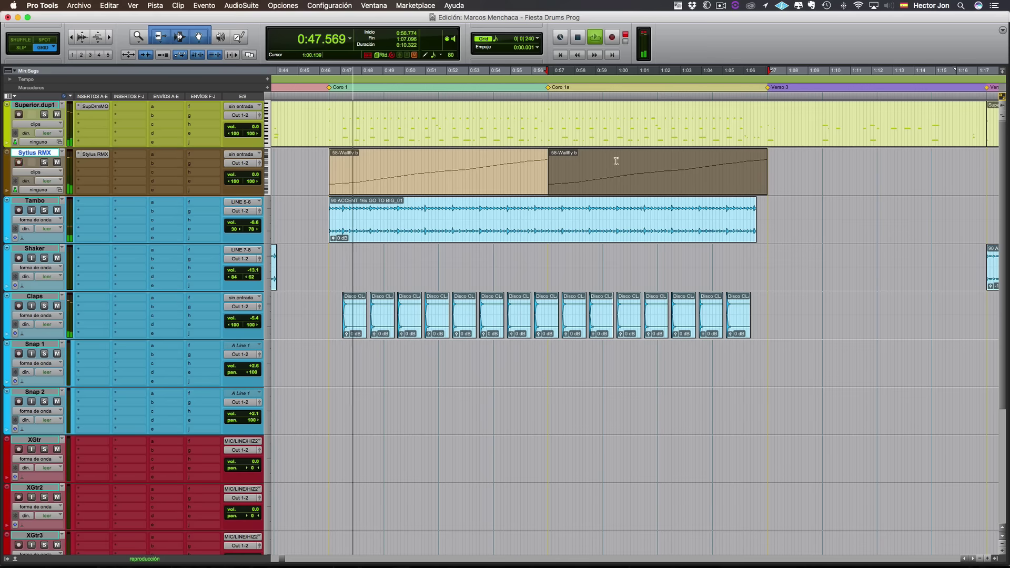
{"action": "key", "text": "space"}
{"action": "left_click_drag", "start_coordinate": [554, 74], "coordinate": [557, 74]}
{"action": "left_click", "coordinate": [549, 87]}
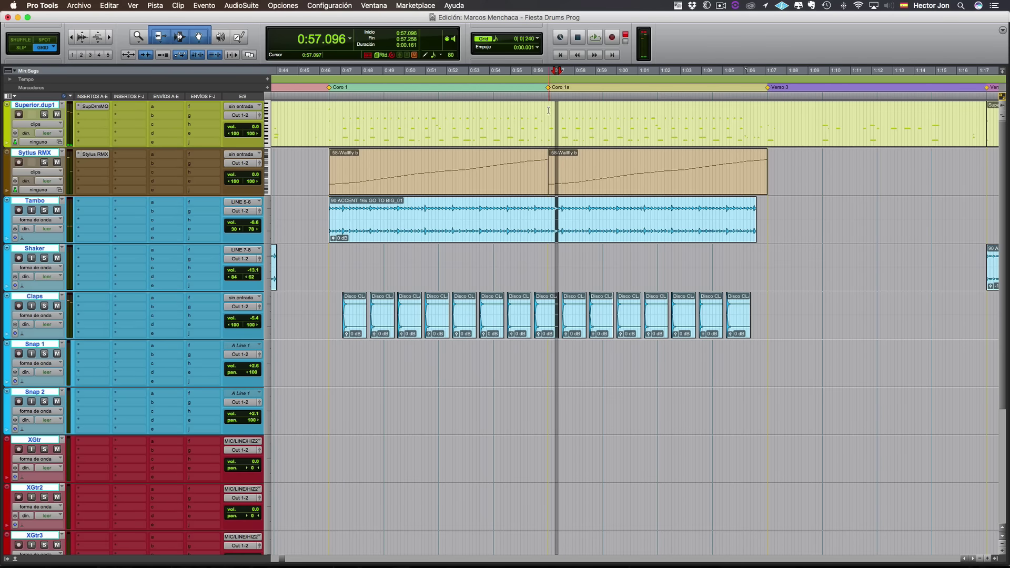
{"action": "key", "text": "space"}
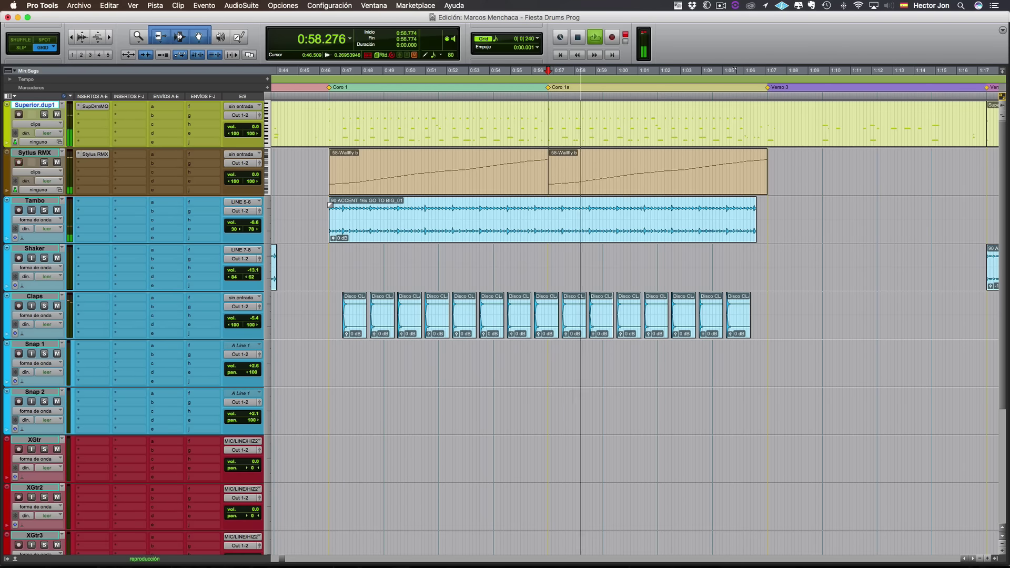
{"action": "key", "text": "space"}
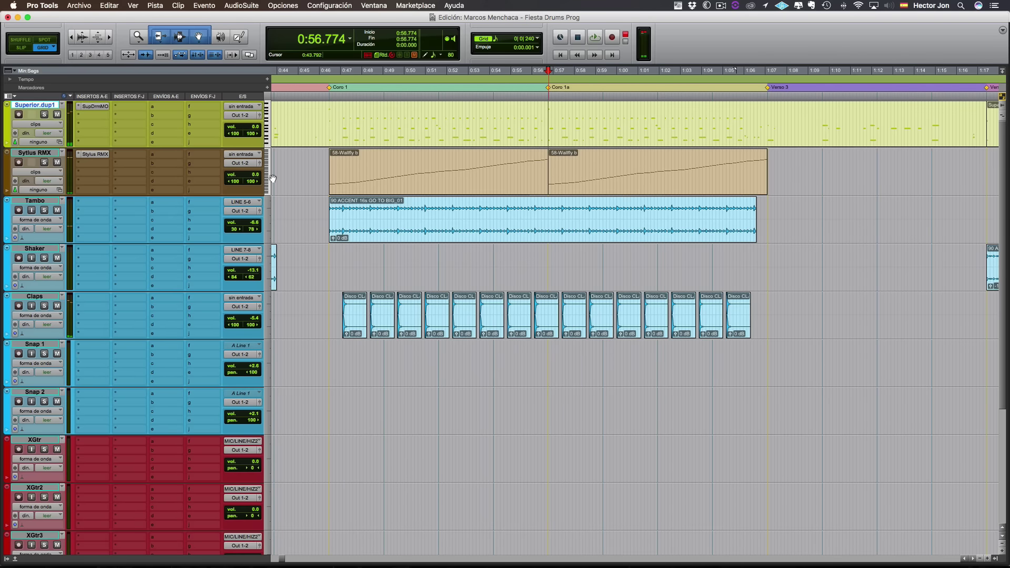
Step: Add one new tick-based MIDI track directly below the Stylus RMX track, with the plug-in window closed
{"action": "left_click", "coordinate": [92, 155]}
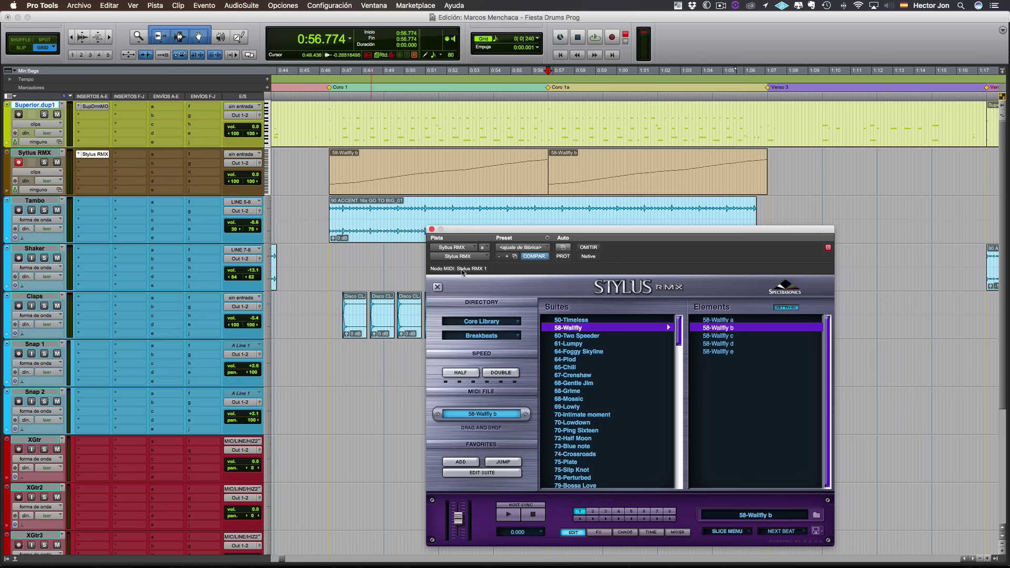
{"action": "left_click", "coordinate": [432, 229]}
{"action": "left_click", "coordinate": [51, 157]}
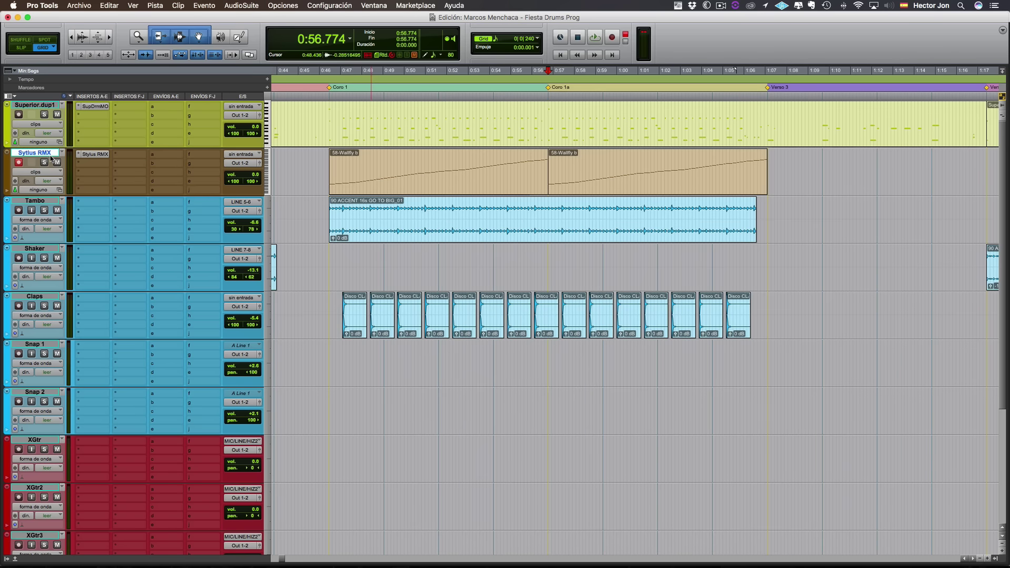
{"action": "key", "text": "super+shift+n"}
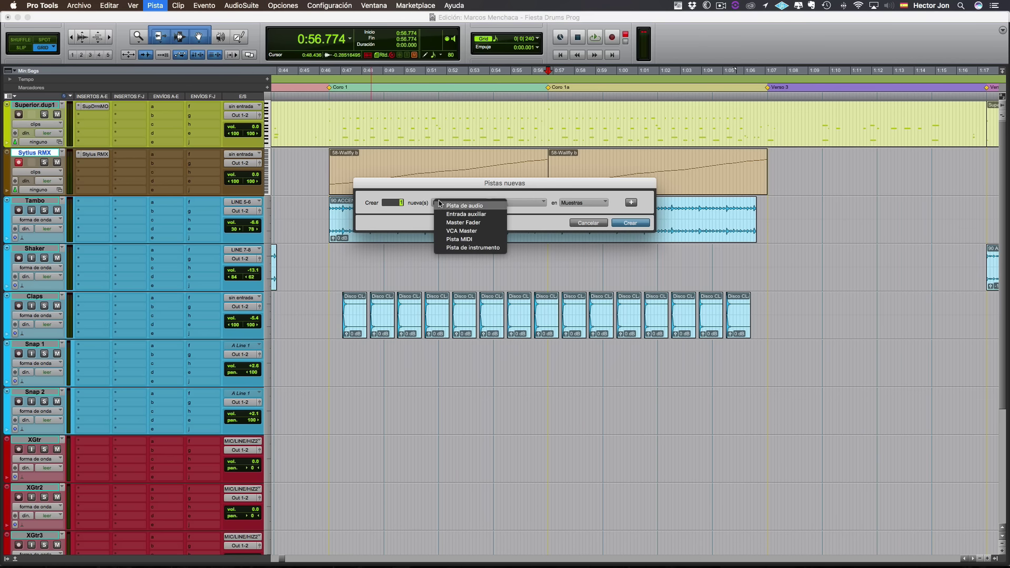
{"action": "left_click", "coordinate": [460, 239]}
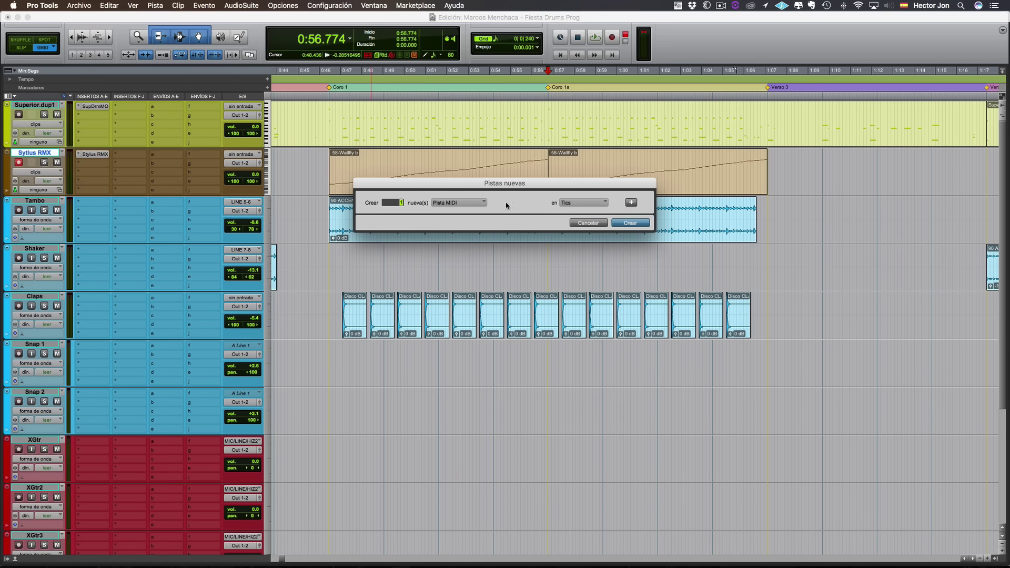
{"action": "left_click", "coordinate": [624, 224]}
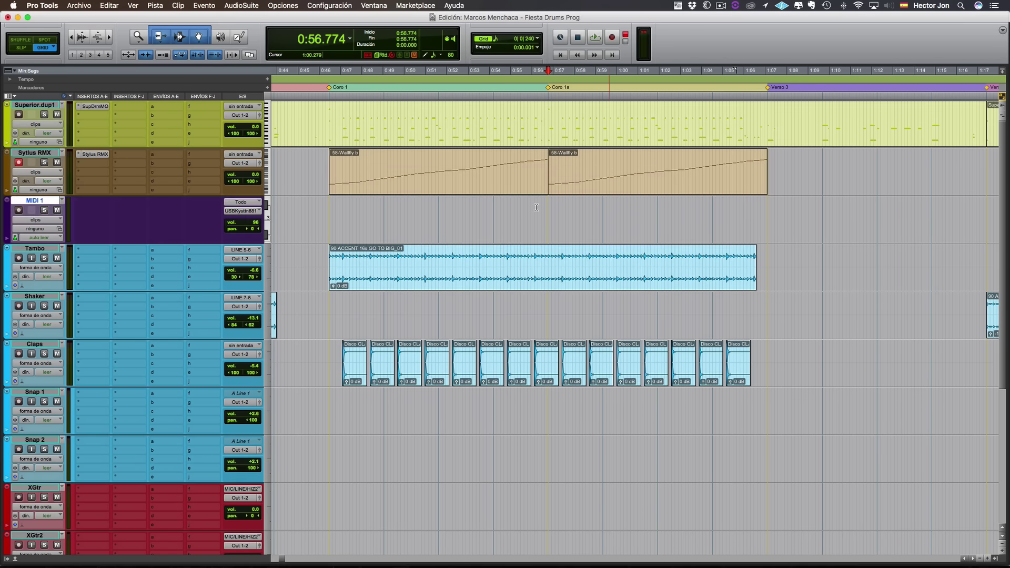
Step: Open the Stylus RMX plug-in window and look through its effects inserts list, Chaos Designer, Time Designer and mixer pages
{"action": "left_click", "coordinate": [90, 154]}
{"action": "left_click_drag", "start_coordinate": [510, 231], "coordinate": [427, 116]}
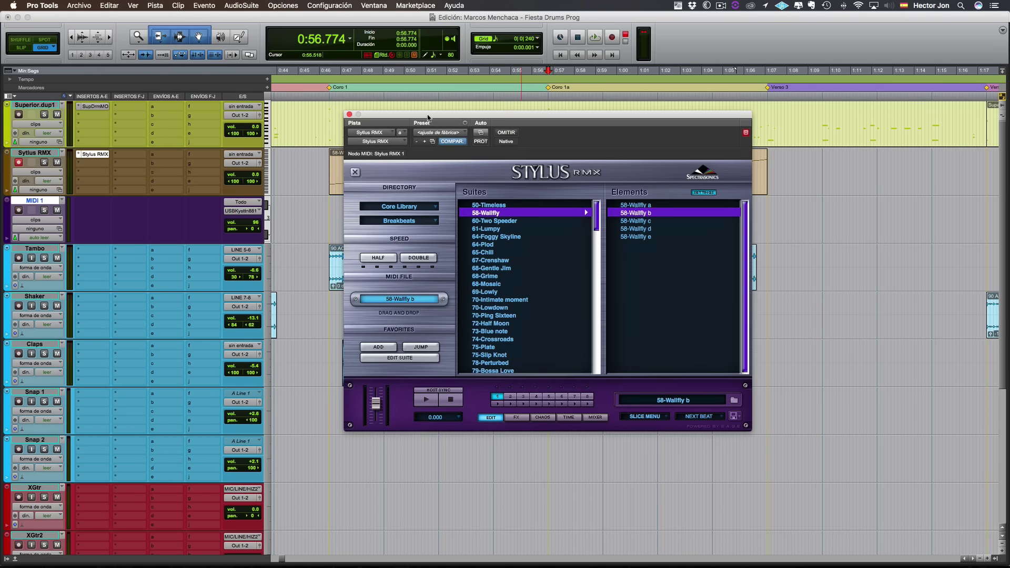
{"action": "left_click", "coordinate": [517, 418]}
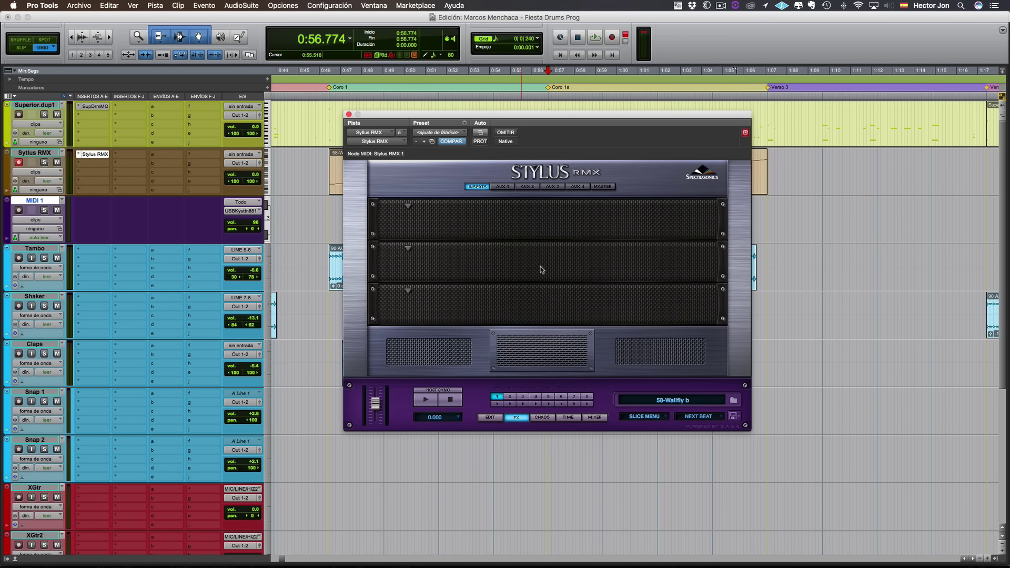
{"action": "left_click", "coordinate": [410, 209]}
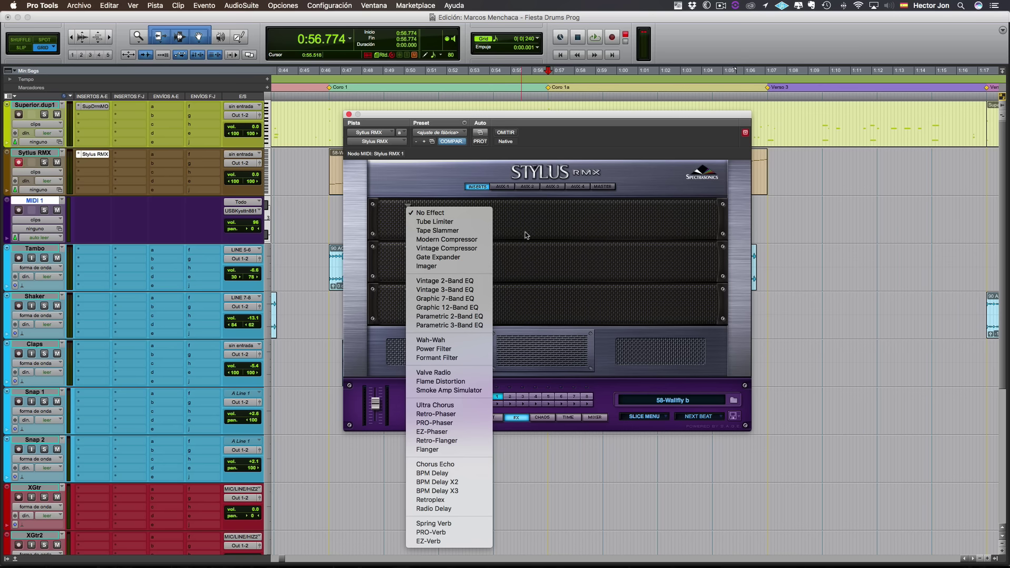
{"action": "left_click", "coordinate": [526, 290]}
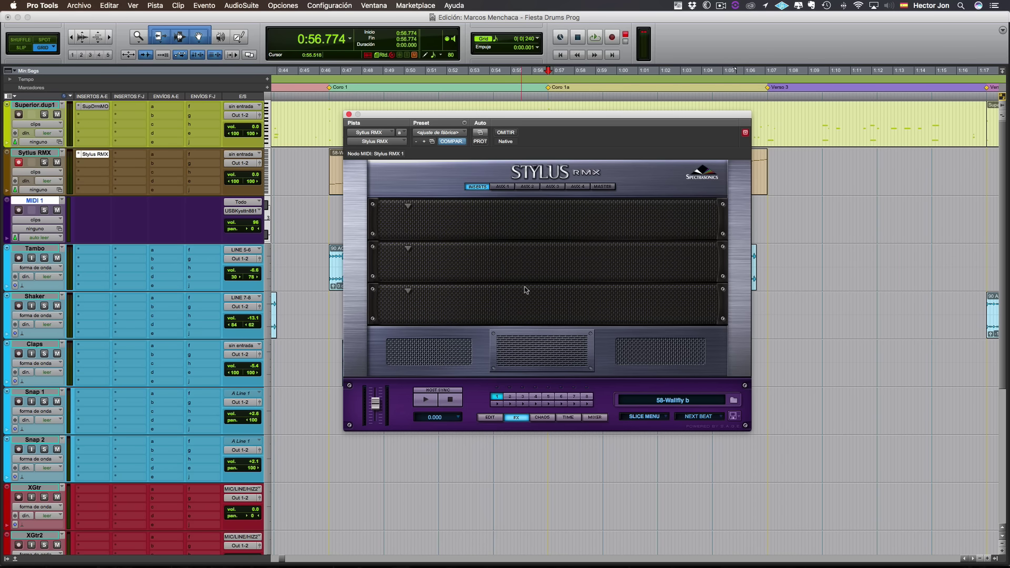
{"action": "left_click", "coordinate": [544, 418]}
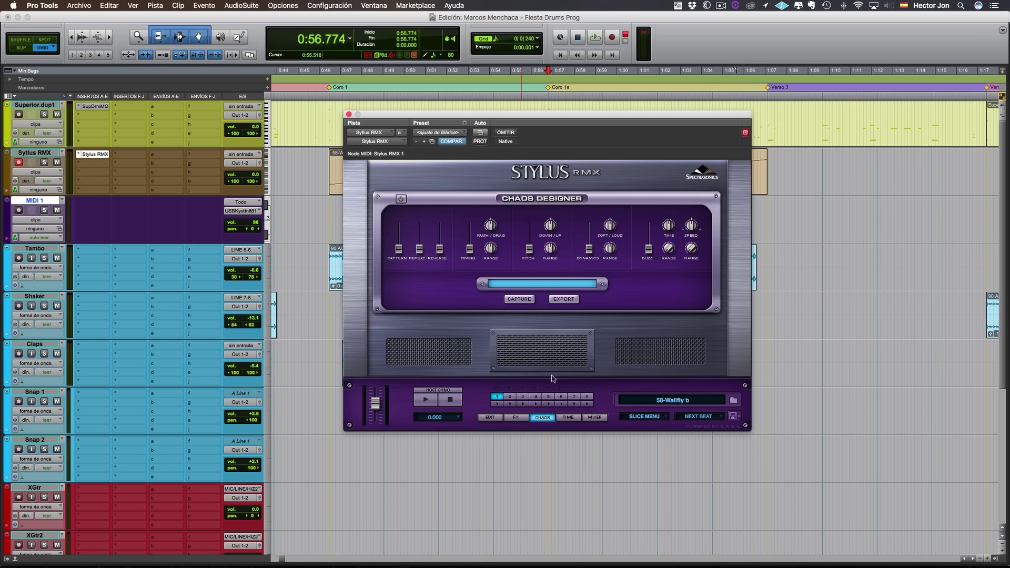
{"action": "left_click", "coordinate": [569, 417]}
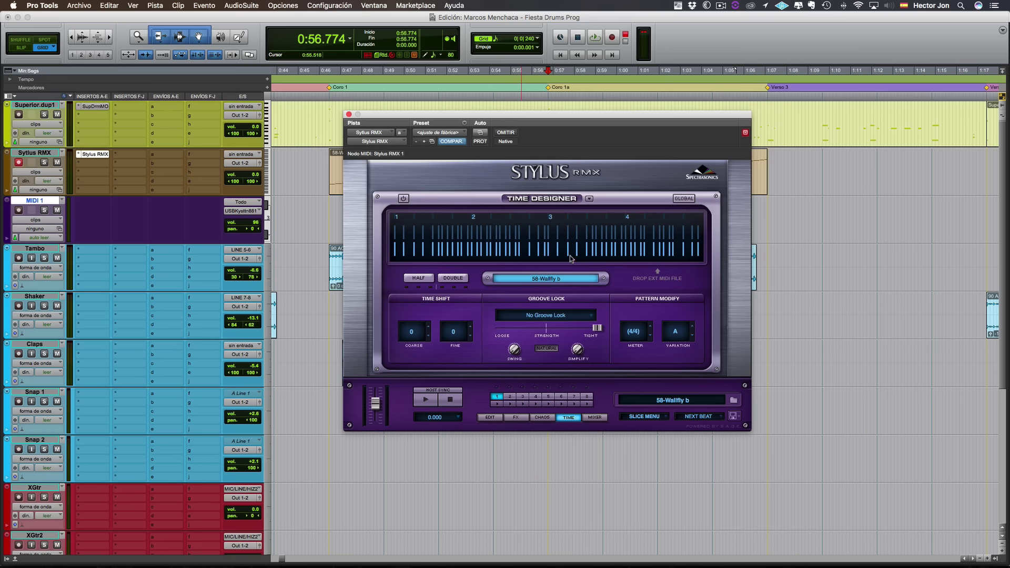
{"action": "left_click", "coordinate": [595, 418]}
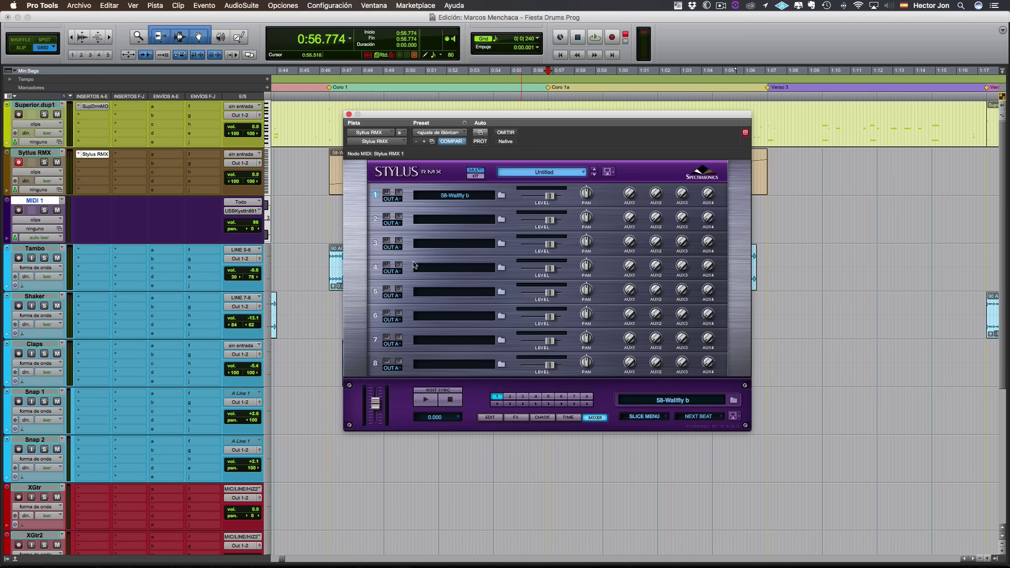
Step: Rename the new MIDI 1 track as Shaker midi
{"action": "double_click", "coordinate": [43, 202]}
{"action": "type", "text": "Shaker"}
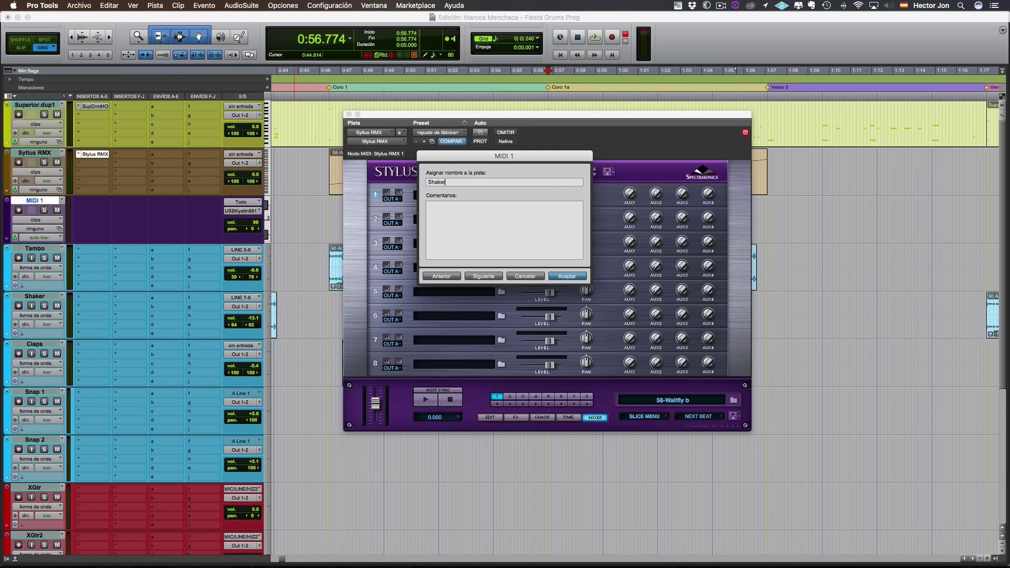
{"action": "key", "text": "Return"}
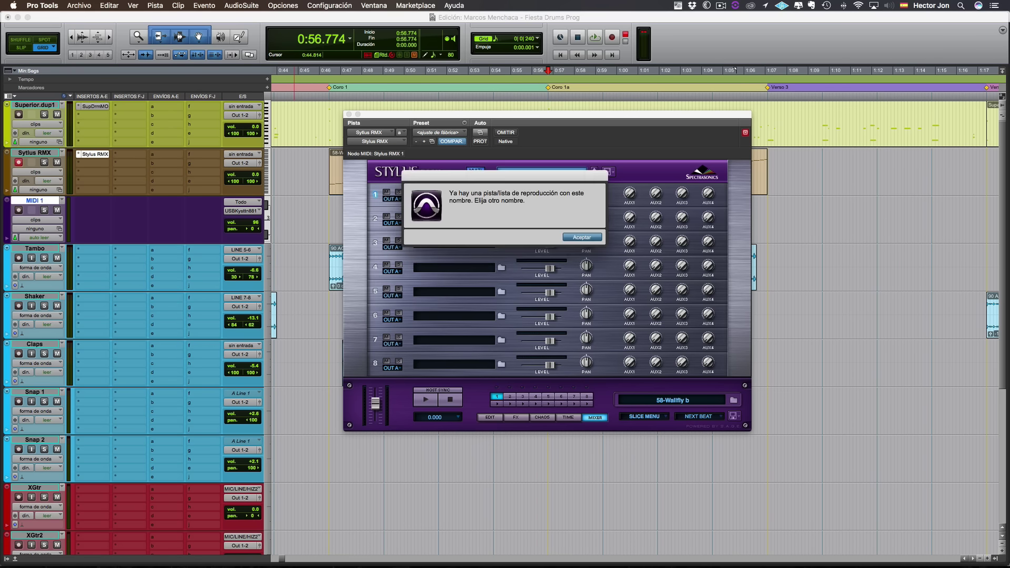
{"action": "left_click", "coordinate": [579, 237]}
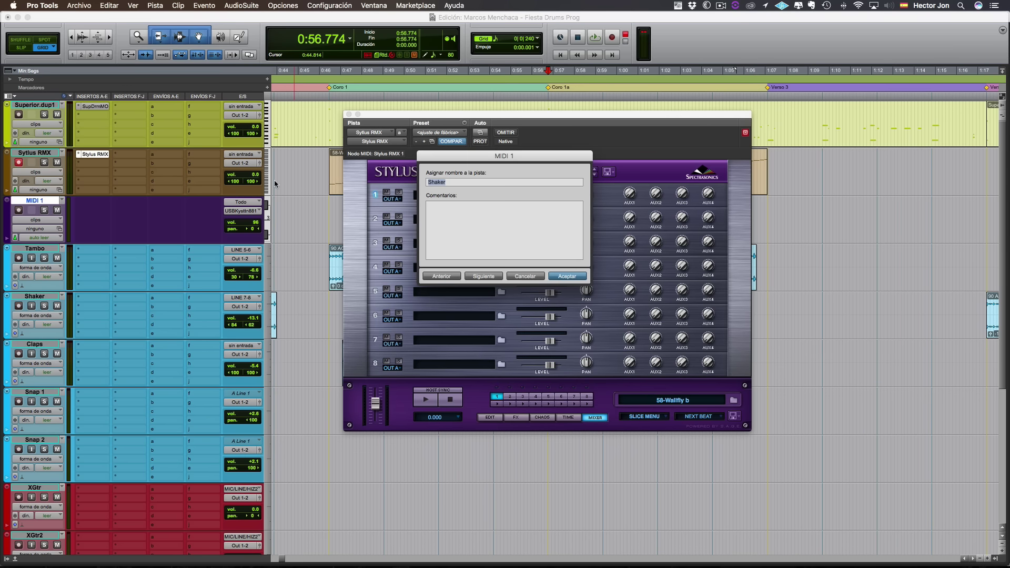
{"action": "key", "text": "Right"}
{"action": "type", "text": "midi"}
{"action": "key", "text": "Return"}
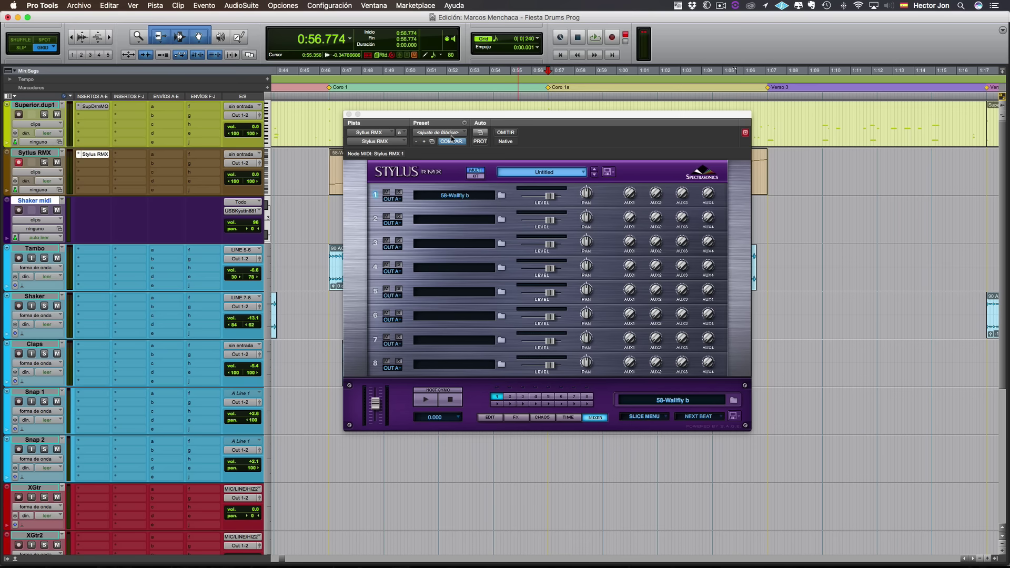
Step: Return to the Stylus RMX edit page, open its groove browser and switch to part 2
{"action": "left_click", "coordinate": [490, 417]}
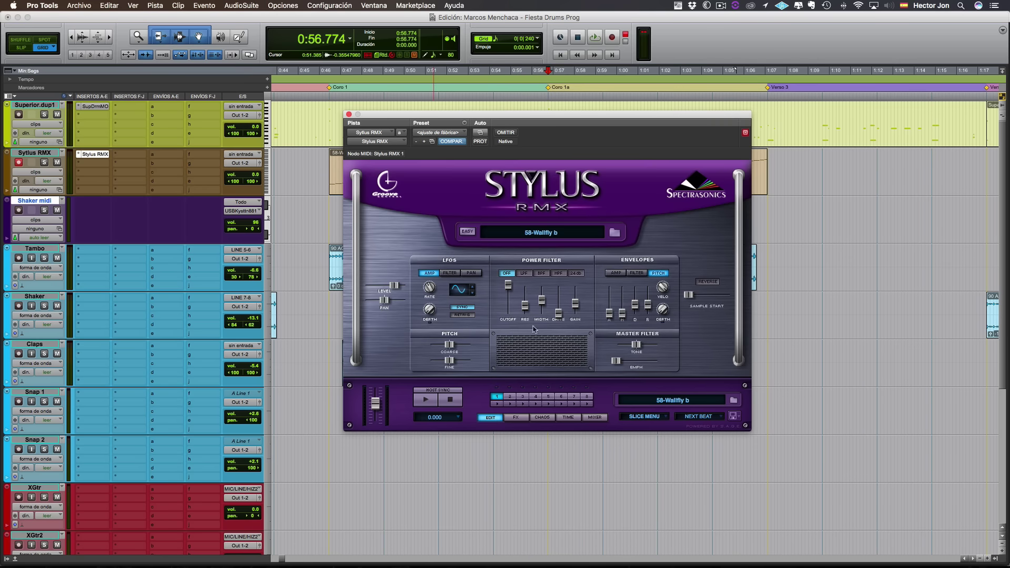
{"action": "left_click", "coordinate": [538, 232]}
{"action": "left_click", "coordinate": [626, 213]}
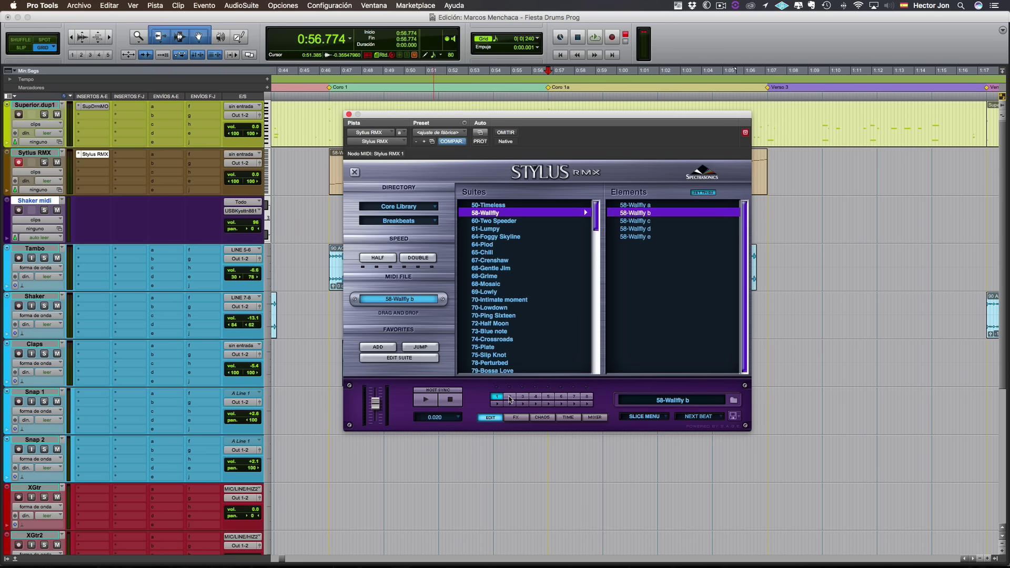
{"action": "left_click", "coordinate": [510, 398]}
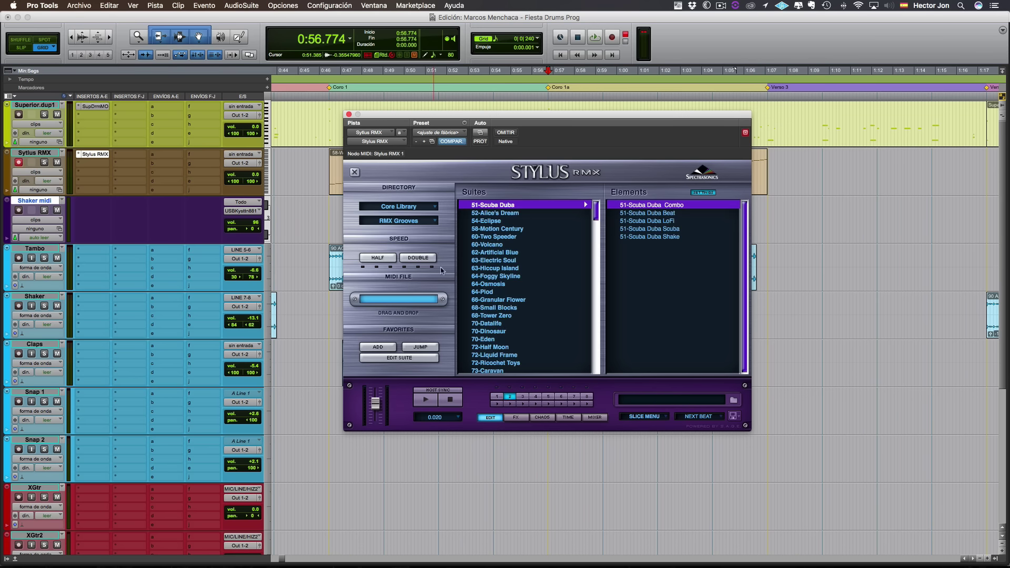
Step: Load the 86-Shaker element from the Shakers suite of the Groove Elements directory into part 2
{"action": "left_click", "coordinate": [396, 221]}
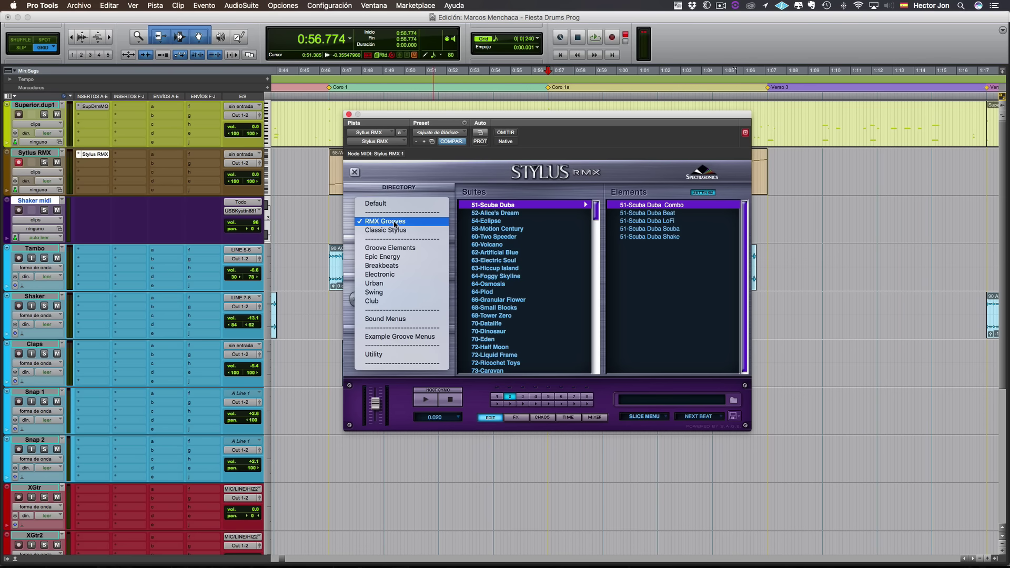
{"action": "left_click", "coordinate": [400, 228]}
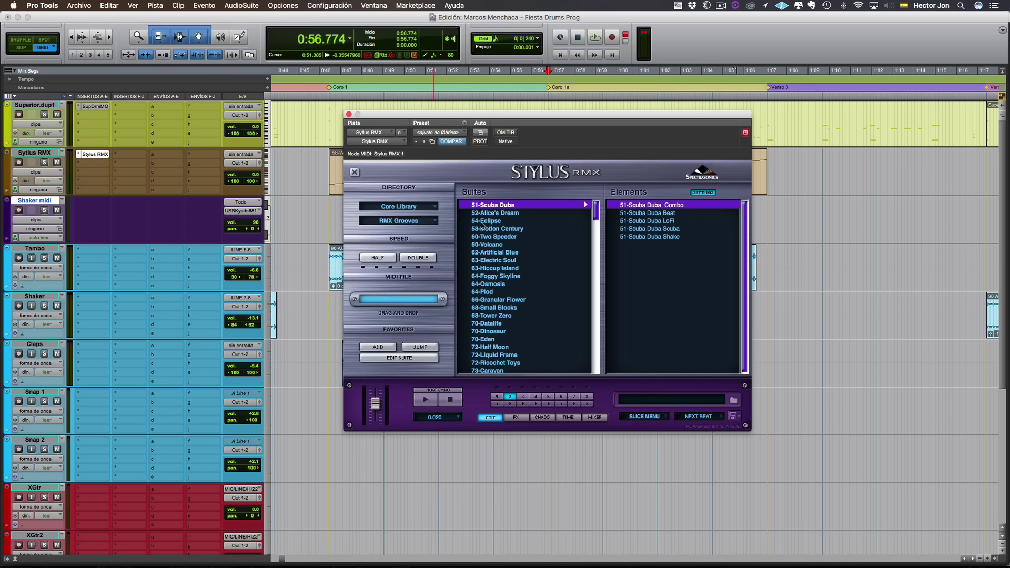
{"action": "left_click", "coordinate": [401, 222]}
{"action": "left_click", "coordinate": [400, 240]}
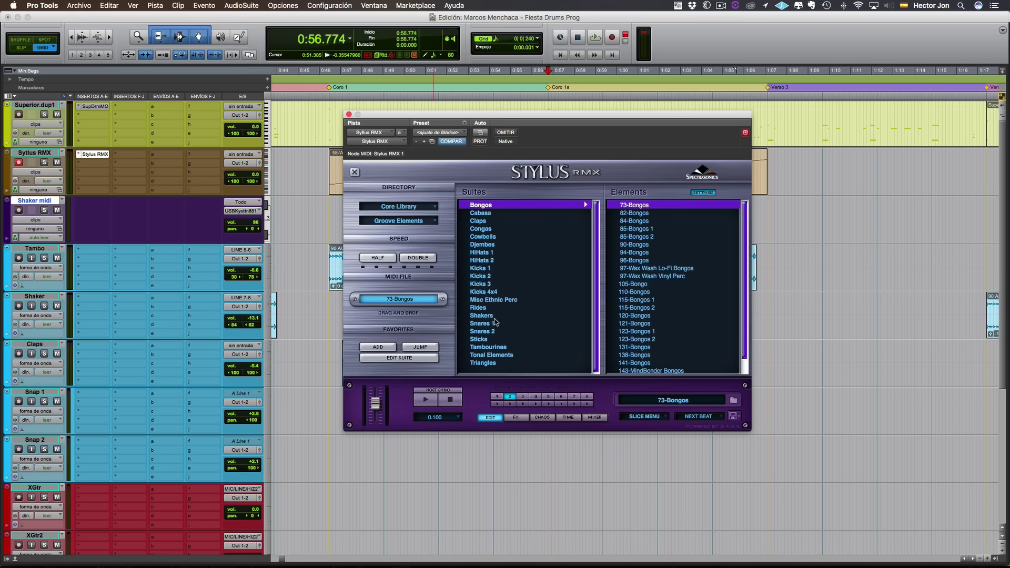
{"action": "left_click", "coordinate": [496, 323]}
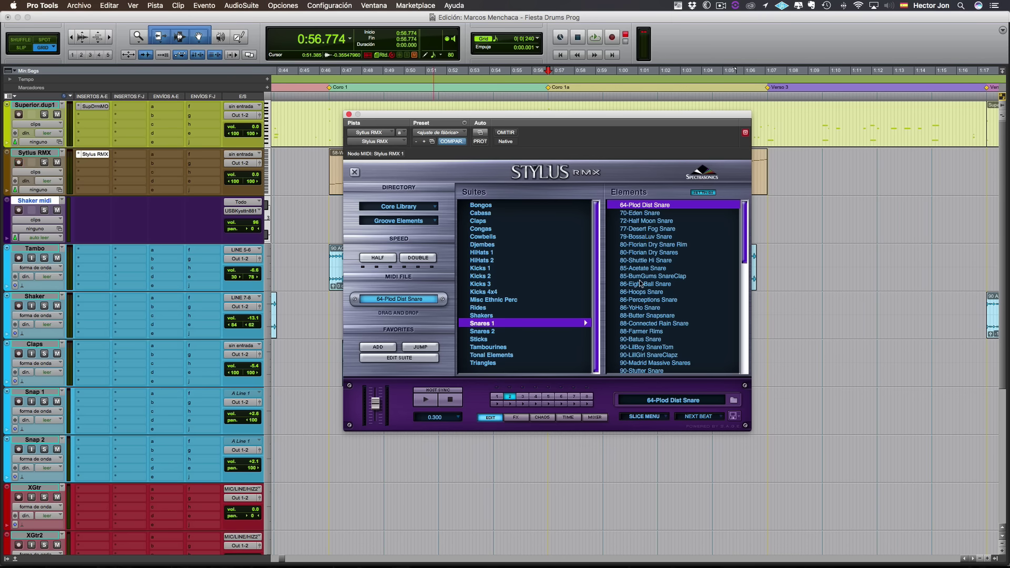
{"action": "left_click", "coordinate": [493, 315]}
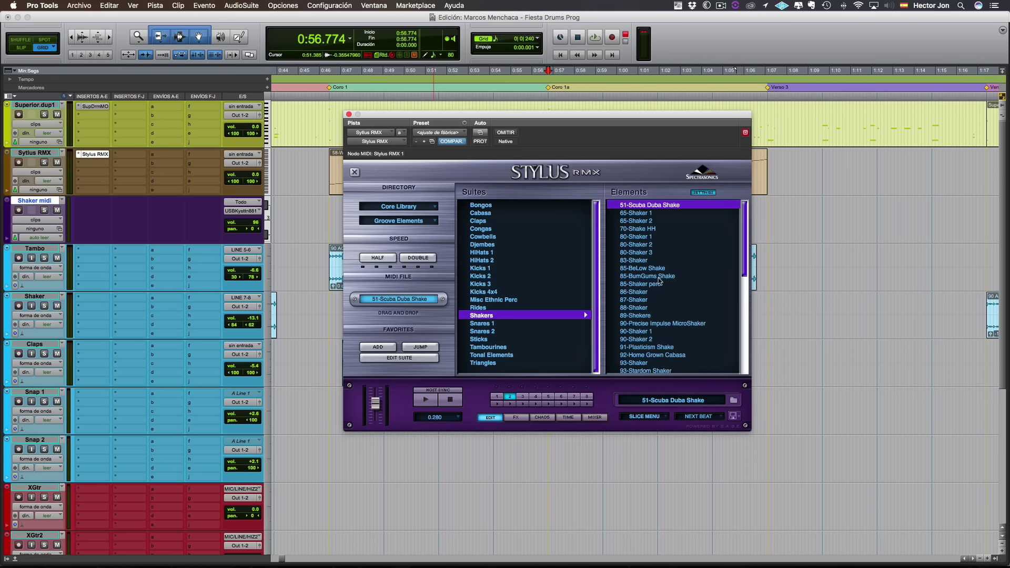
{"action": "left_click", "coordinate": [642, 293]}
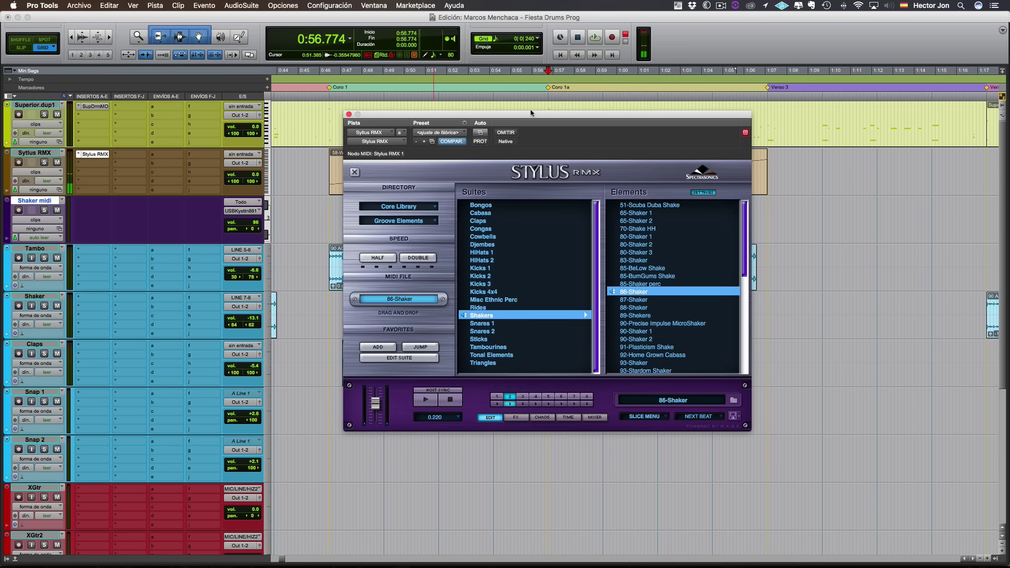
Step: Place the 86-Shaker MIDI groove on the Shaker midi track at the start of Coro 1 and route the track to Stylus RMX 1, channel 2
{"action": "left_click_drag", "start_coordinate": [529, 113], "coordinate": [728, 77]}
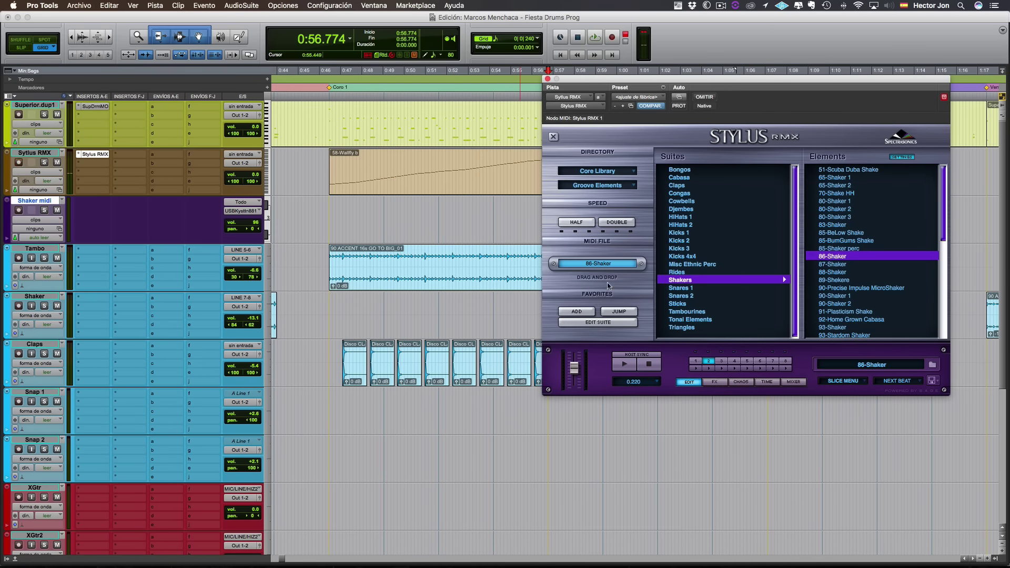
{"action": "left_click_drag", "start_coordinate": [600, 264], "coordinate": [329, 220]}
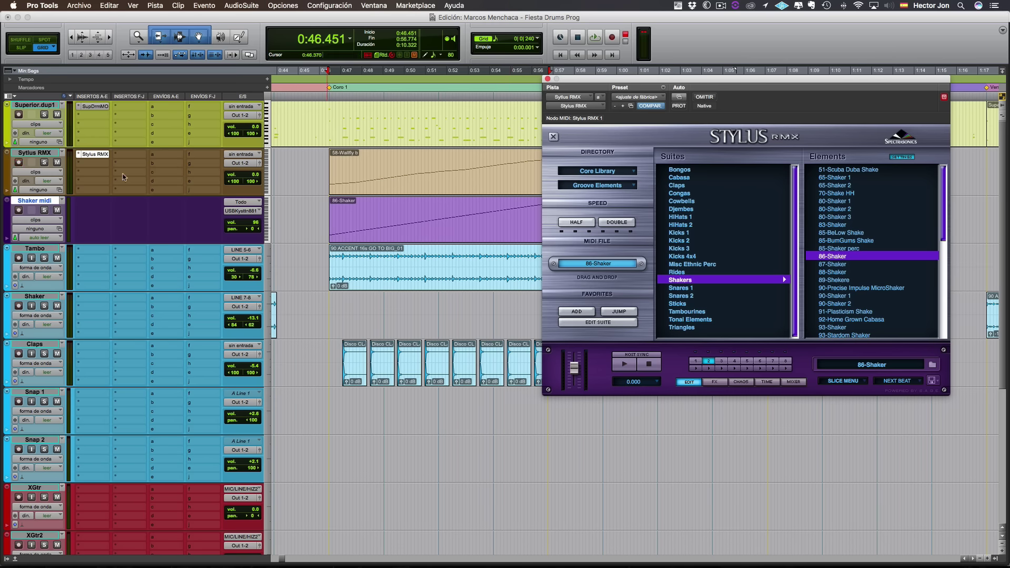
{"action": "left_click", "coordinate": [237, 212]}
{"action": "mouse_move", "coordinate": [236, 214]}
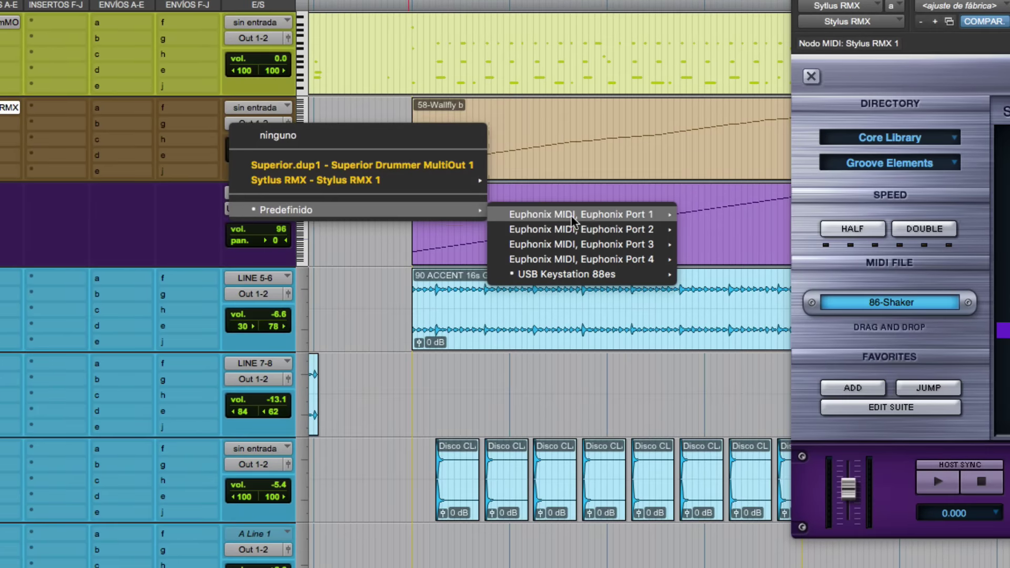
{"action": "mouse_move", "coordinate": [396, 181]}
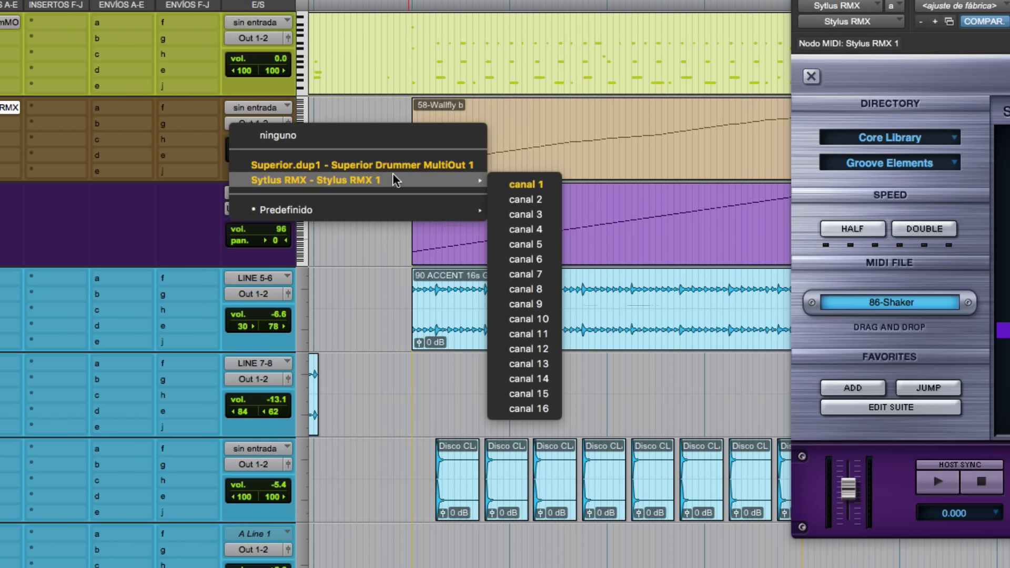
{"action": "left_click", "coordinate": [522, 199]}
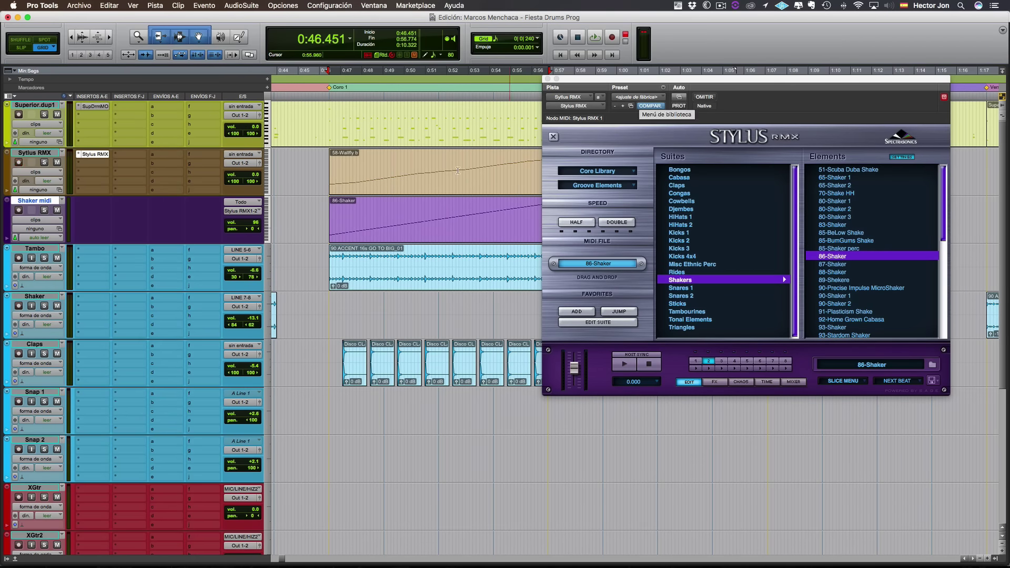
Step: Play from just before Coro 1, set the Shaker midi track's pan to 44 right and stop playback
{"action": "left_click", "coordinate": [324, 161]}
{"action": "key", "text": "space"}
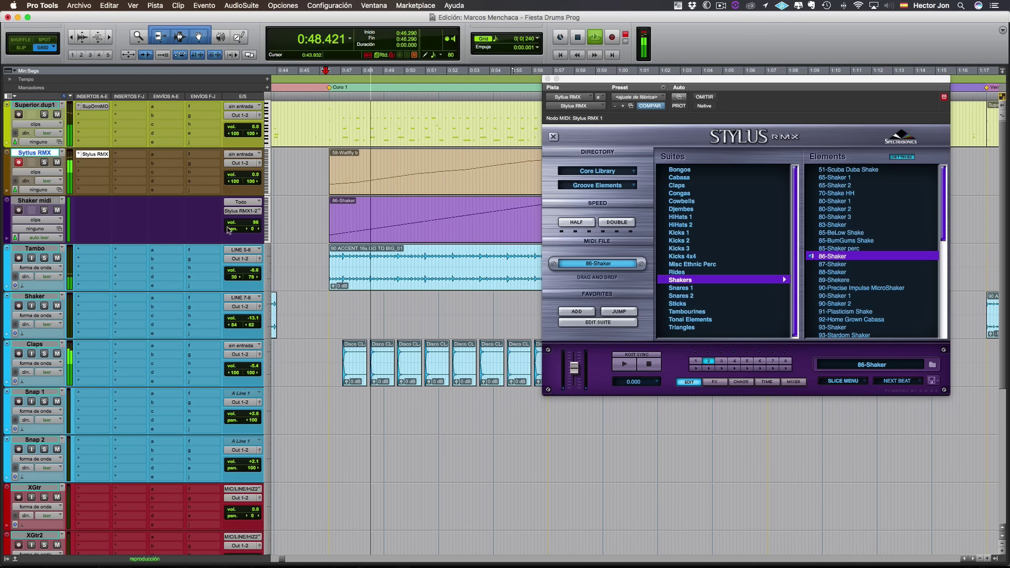
{"action": "left_click_drag", "start_coordinate": [251, 230], "coordinate": [266, 233]}
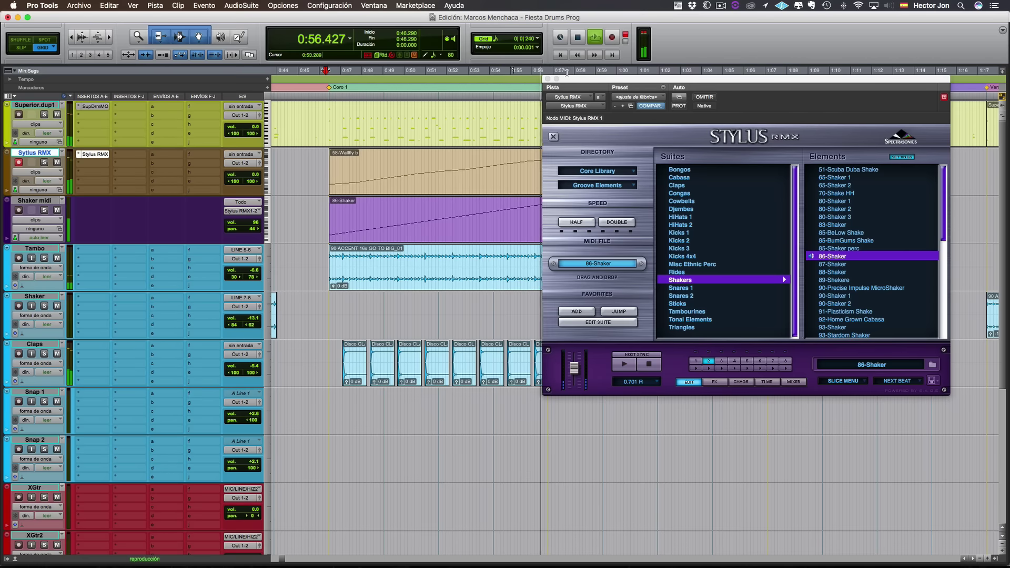
{"action": "left_click_drag", "start_coordinate": [579, 81], "coordinate": [418, 120]}
{"action": "key", "text": "space"}
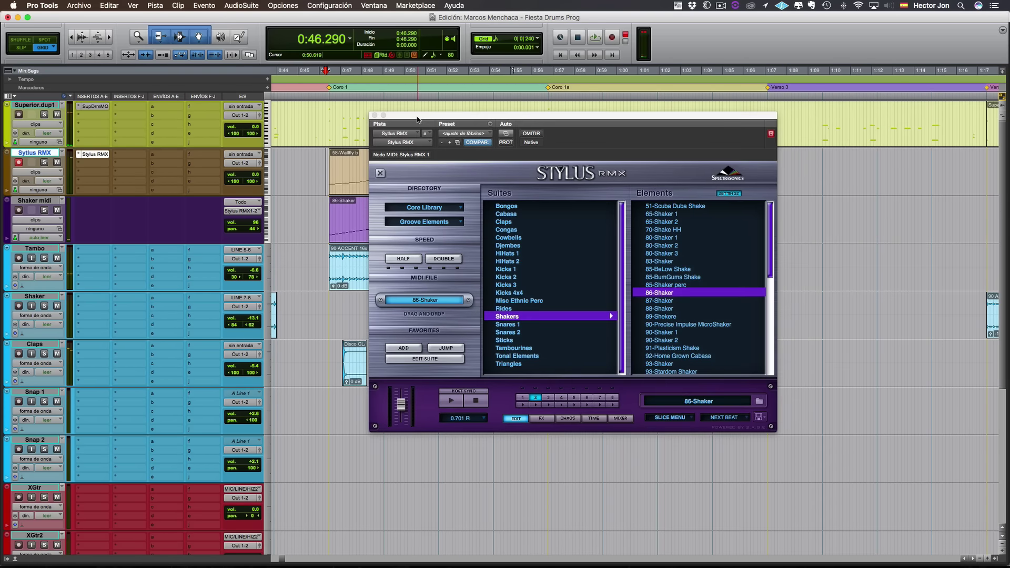